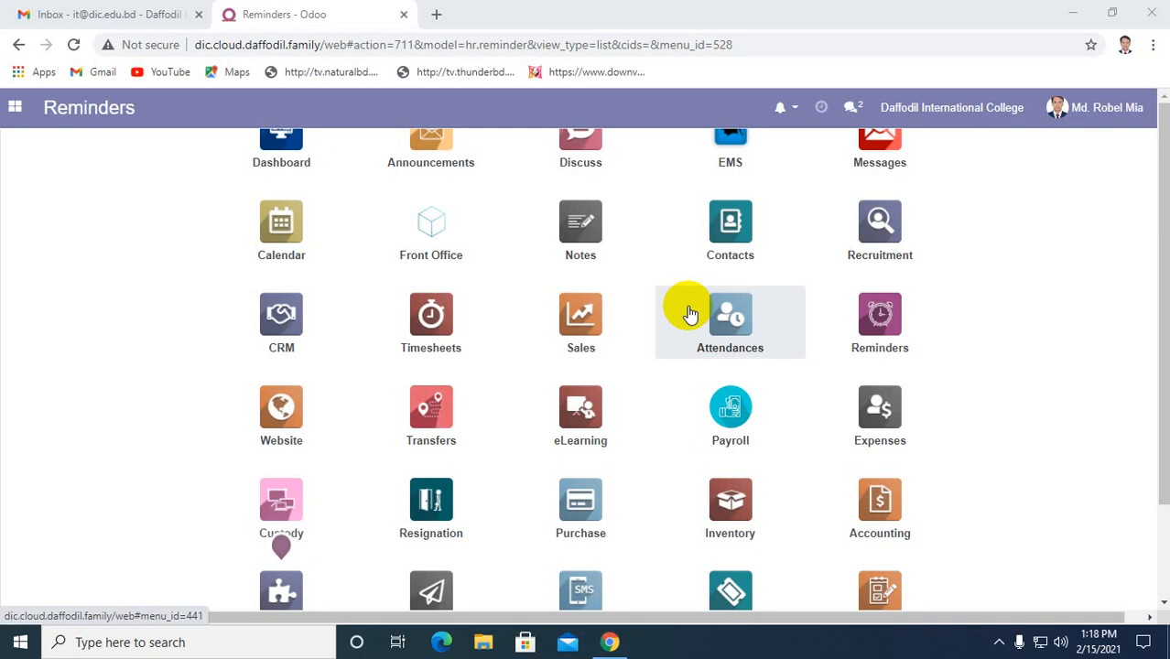
Open the EMS module's Admission Register for viewing and return to the app overview
scroll(760, 229, "up", 2)
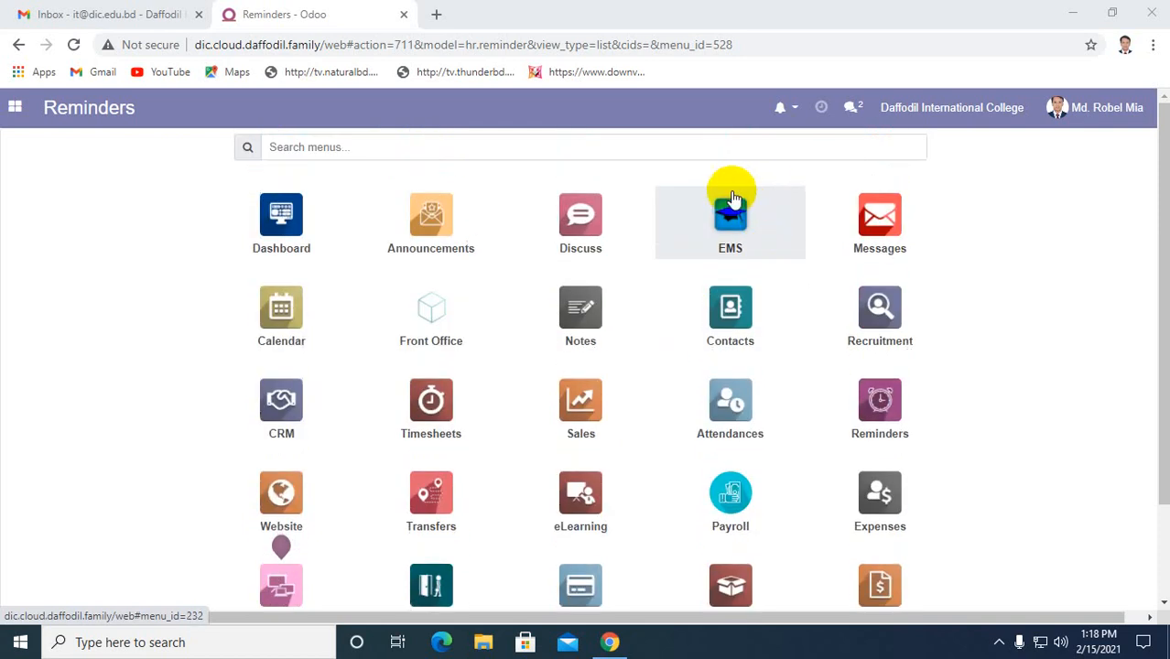
left_click(732, 227)
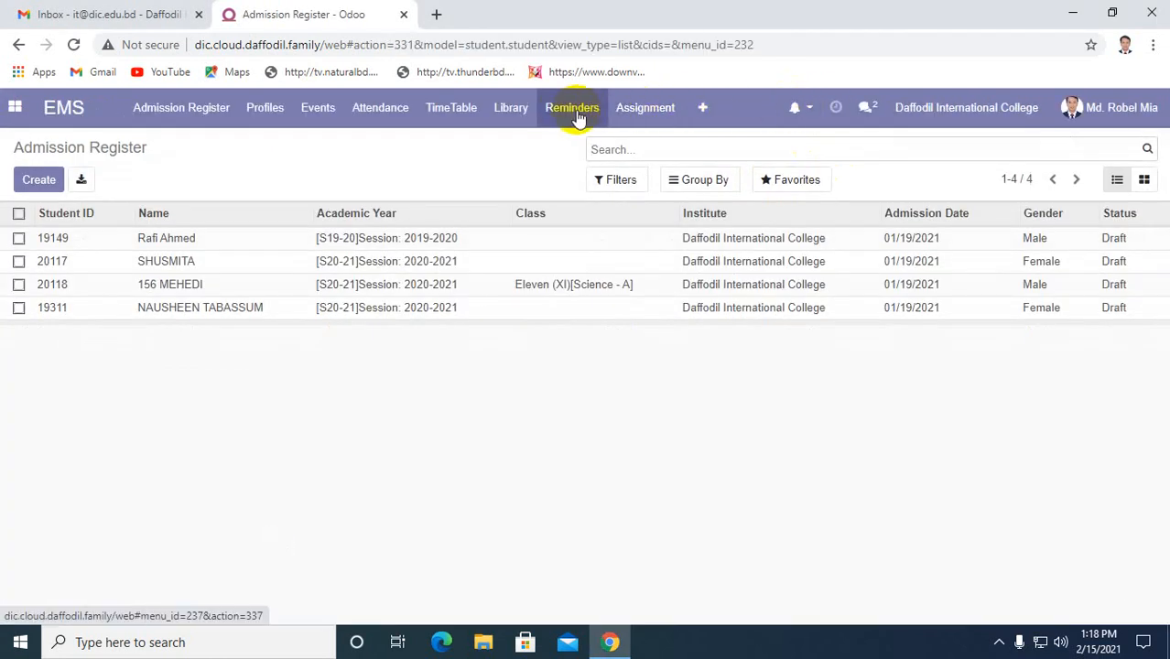
left_click(7, 117)
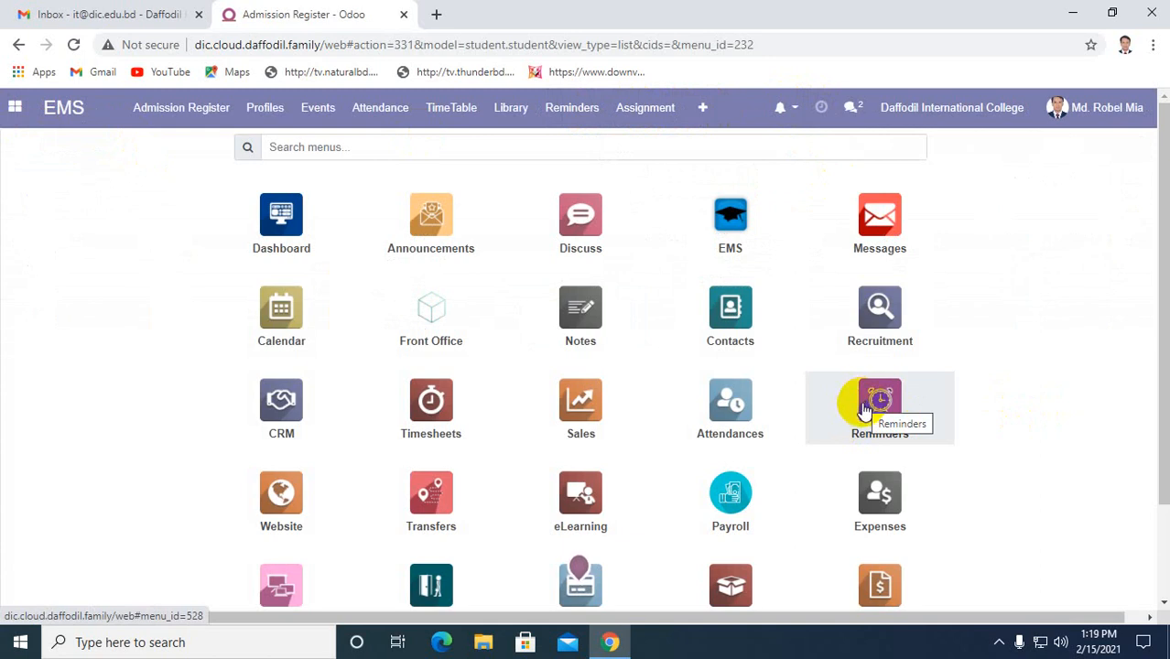
Create a new reminder in the Reminders app and title it "Join Meeting"
left_click(865, 410)
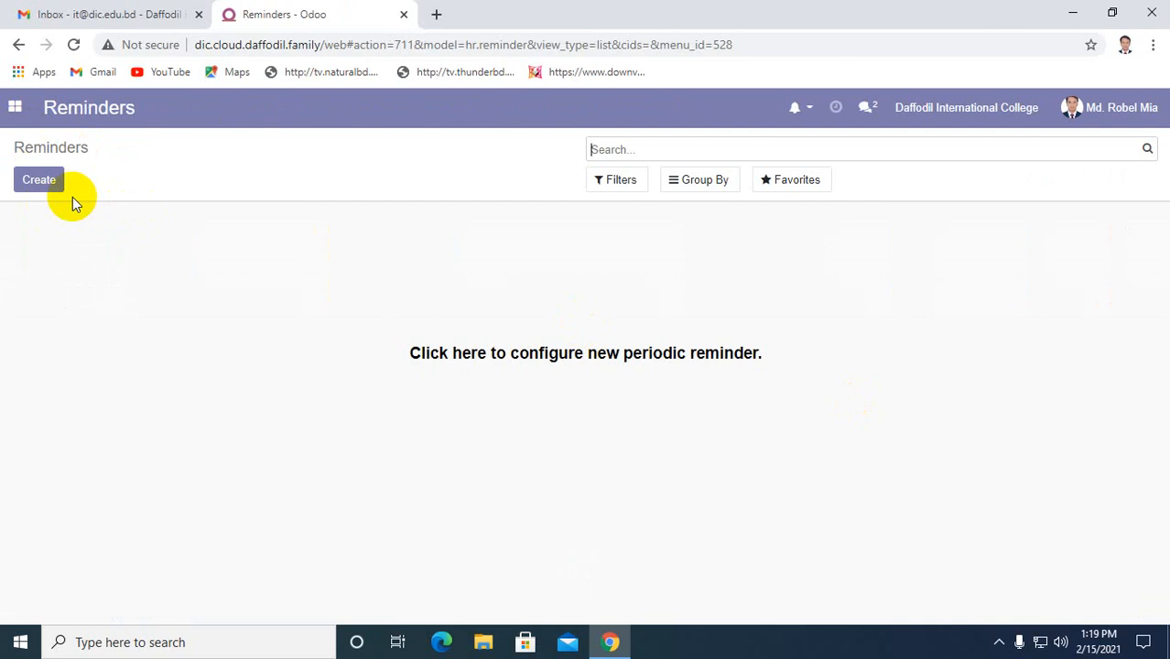
left_click(25, 183)
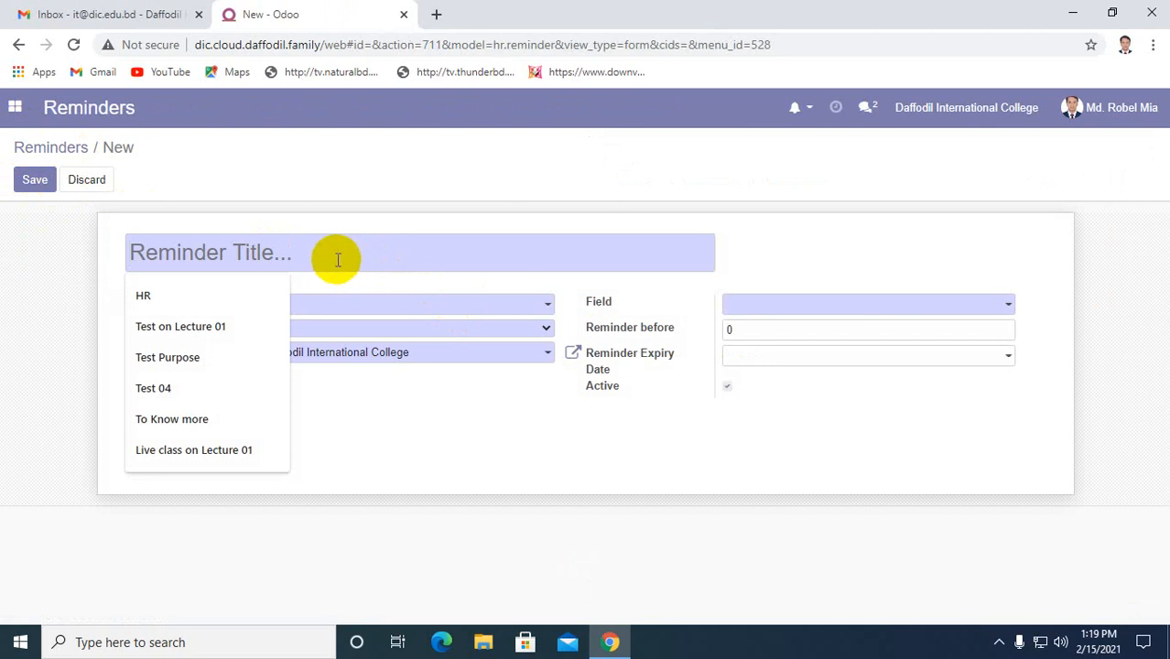
type("T")
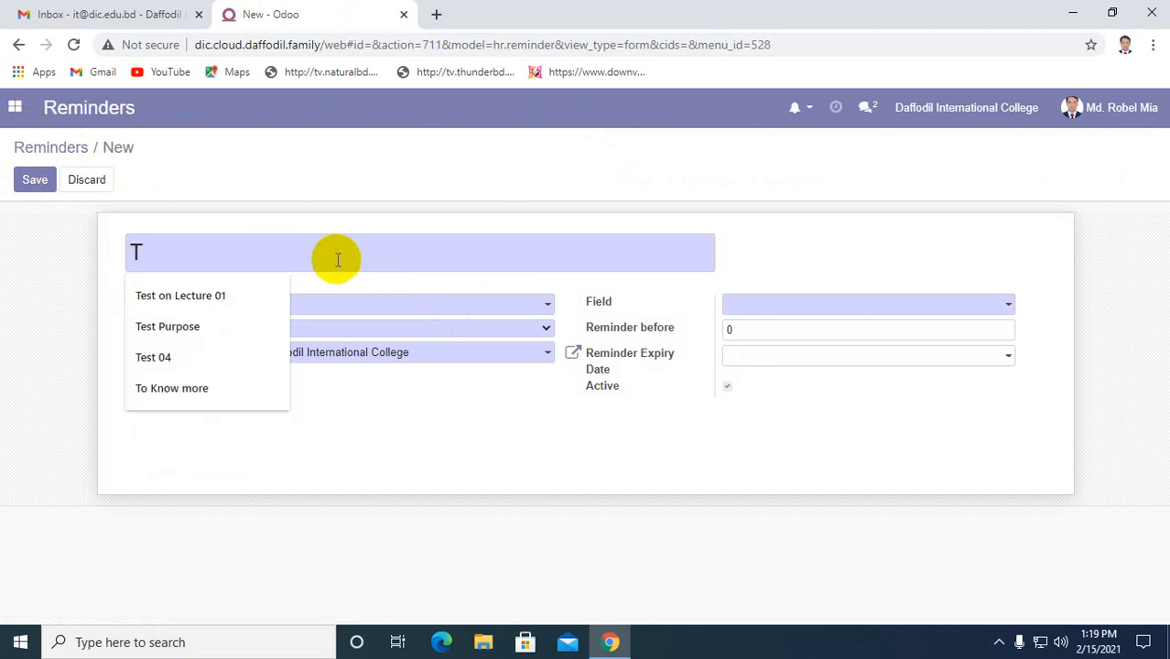
key("BackSpace")
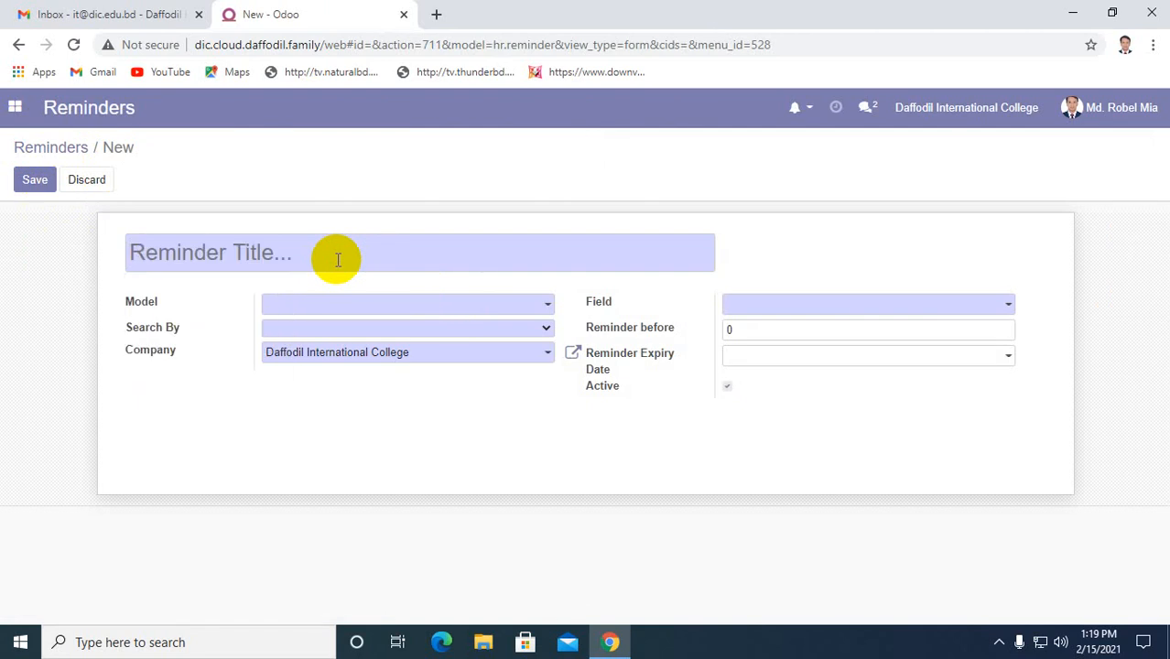
type("T")
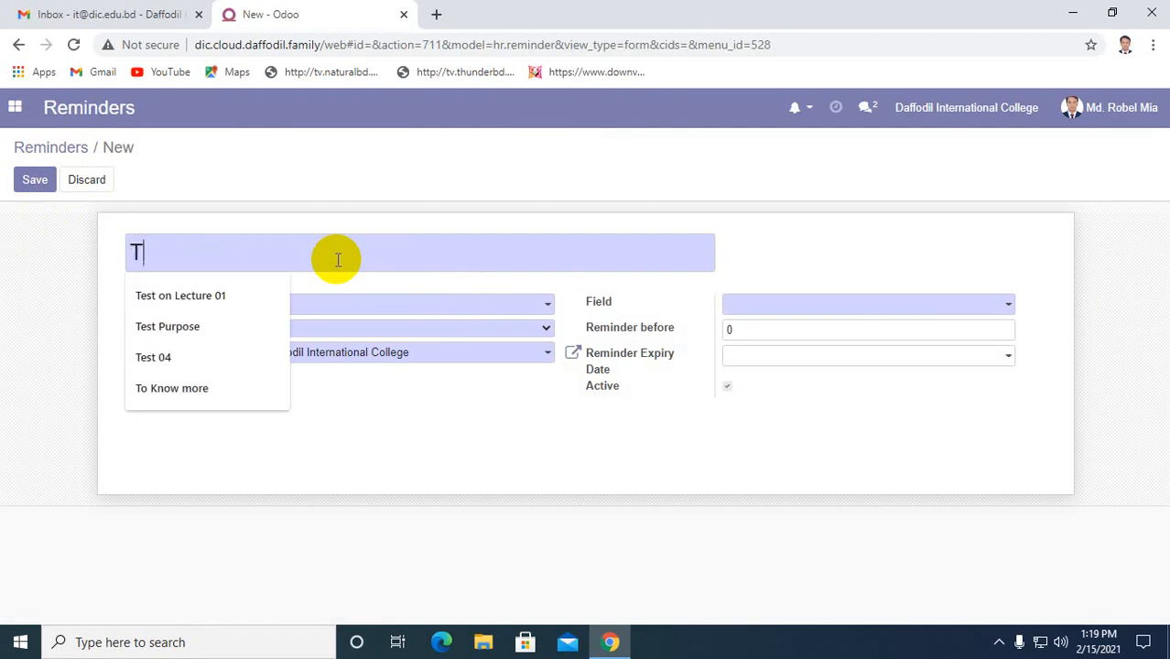
key("BackSpace")
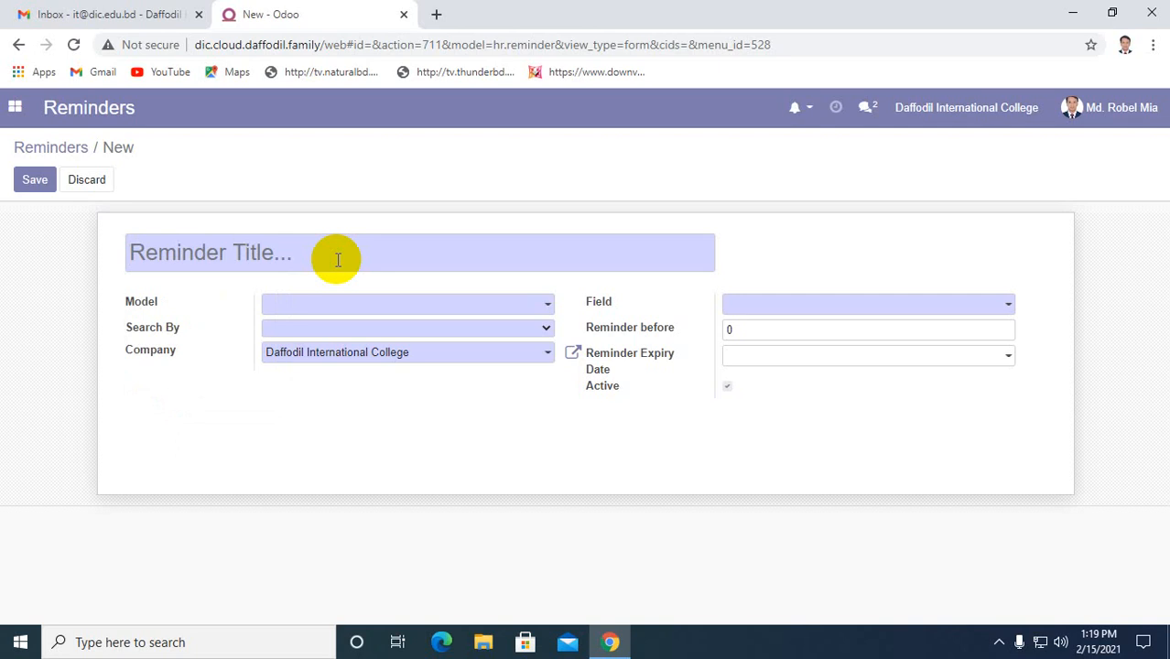
type("Me")
key("BackSpace")
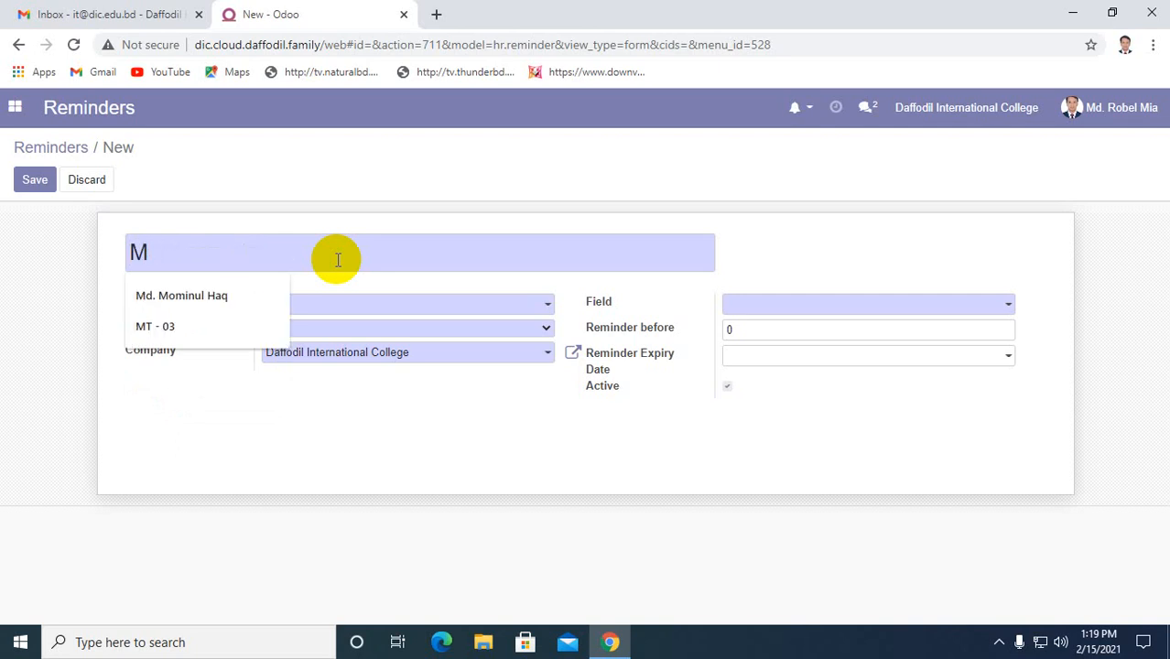
key("BackSpace")
type("Join ")
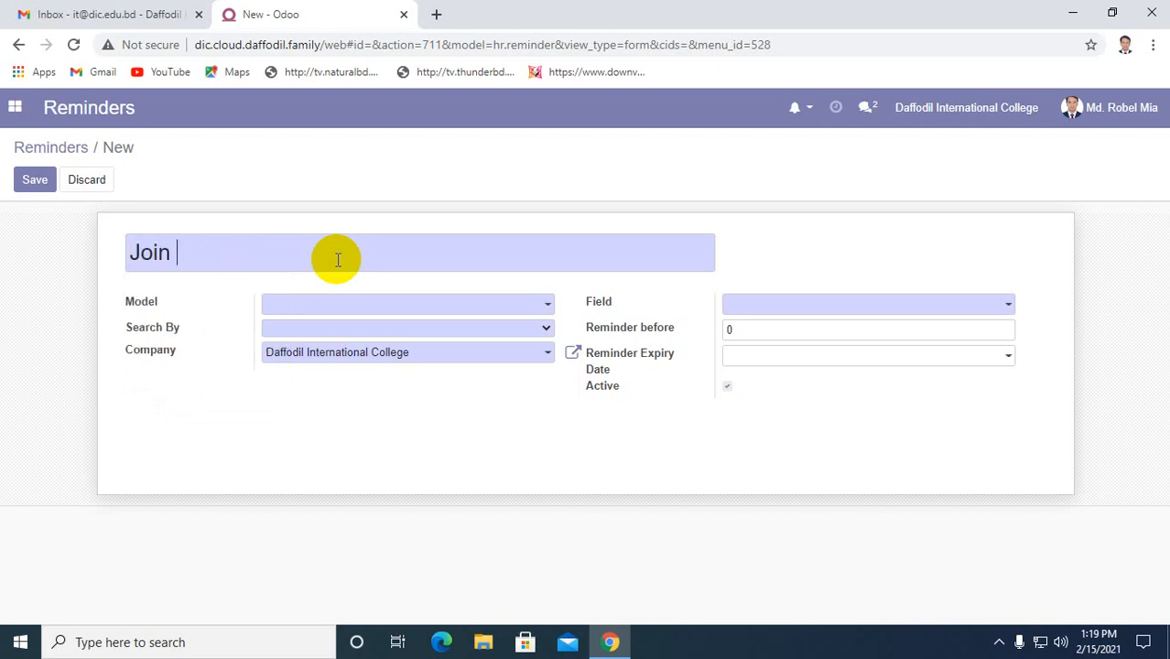
type("Meeting")
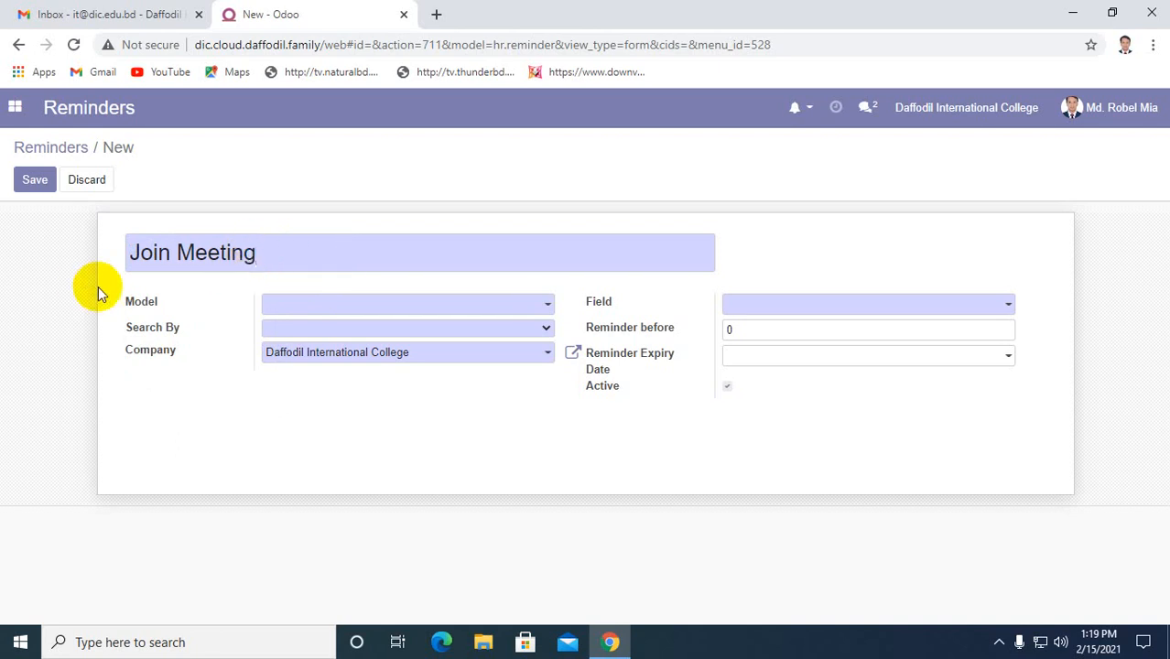
Set the reminder's model to Employee
left_click(335, 299)
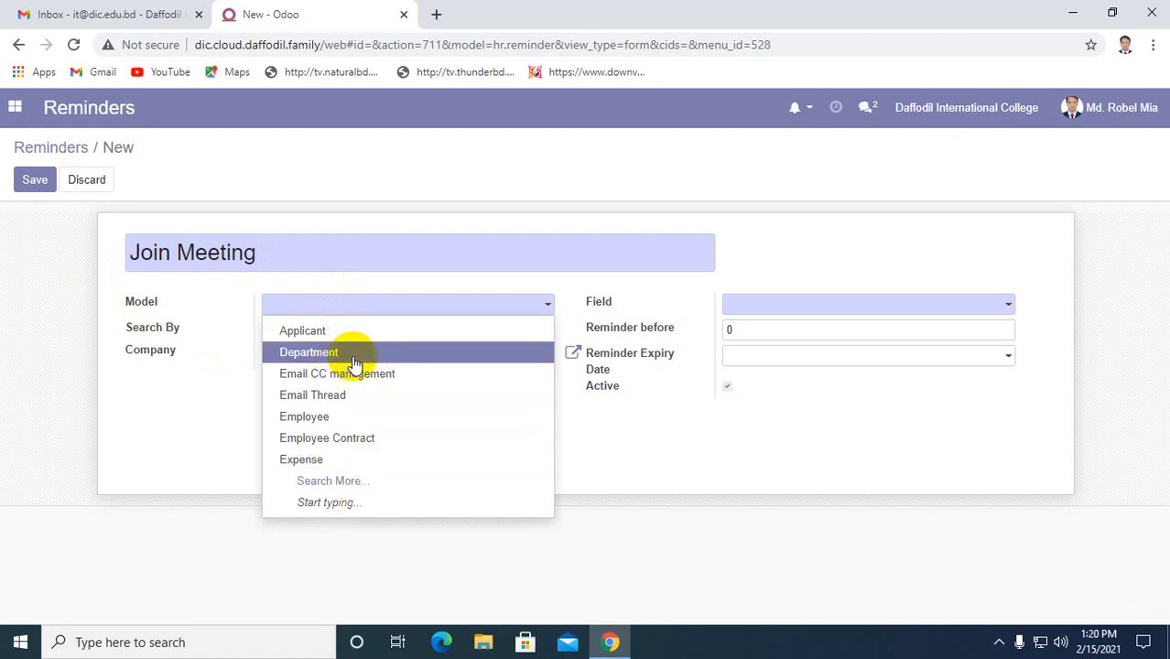
left_click(325, 420)
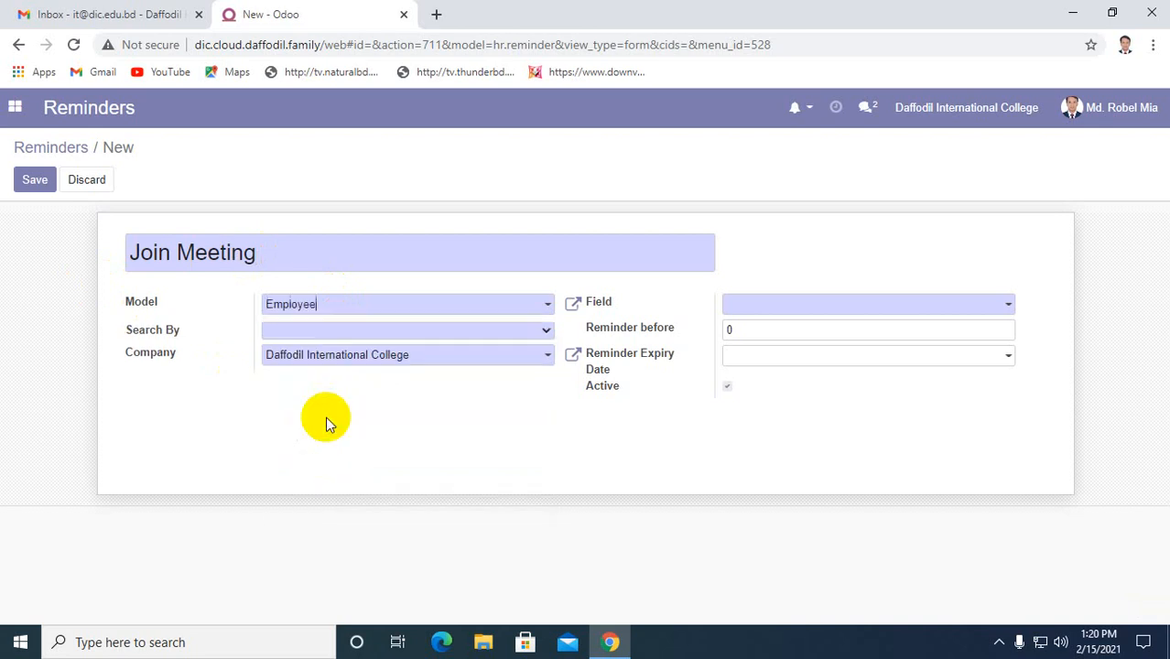
Examine the field definitions of the Employee model and close its details without saving
left_click(572, 304)
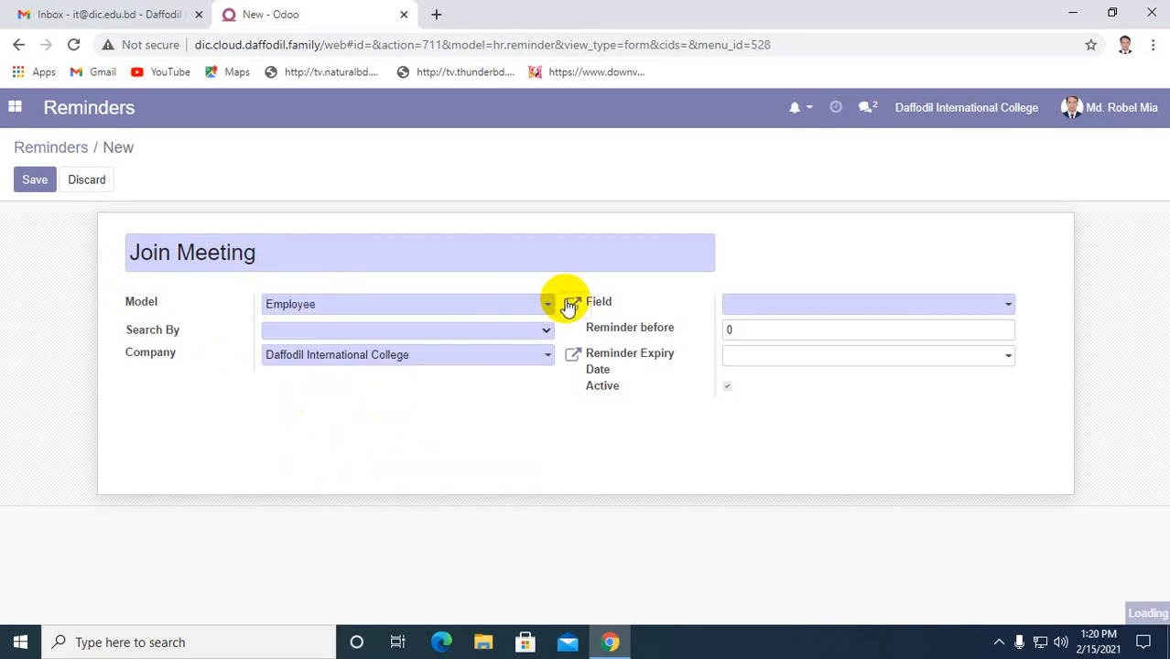
scroll(597, 314, "down", 1)
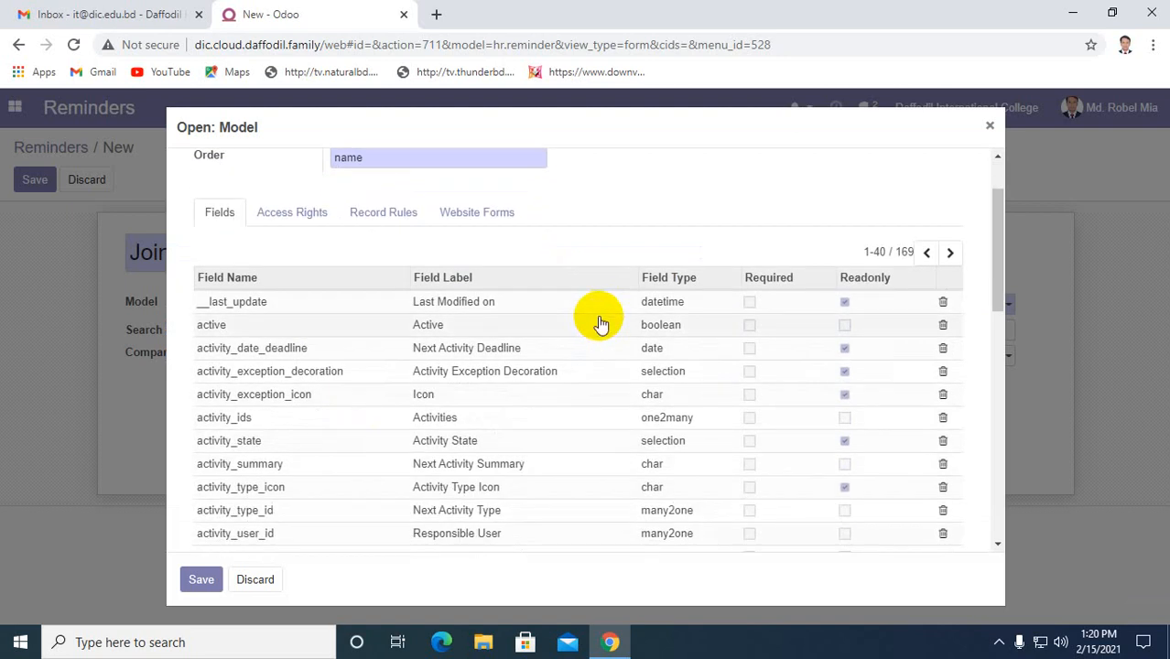
scroll(586, 314, "up", 1)
scroll(701, 293, "down", 2)
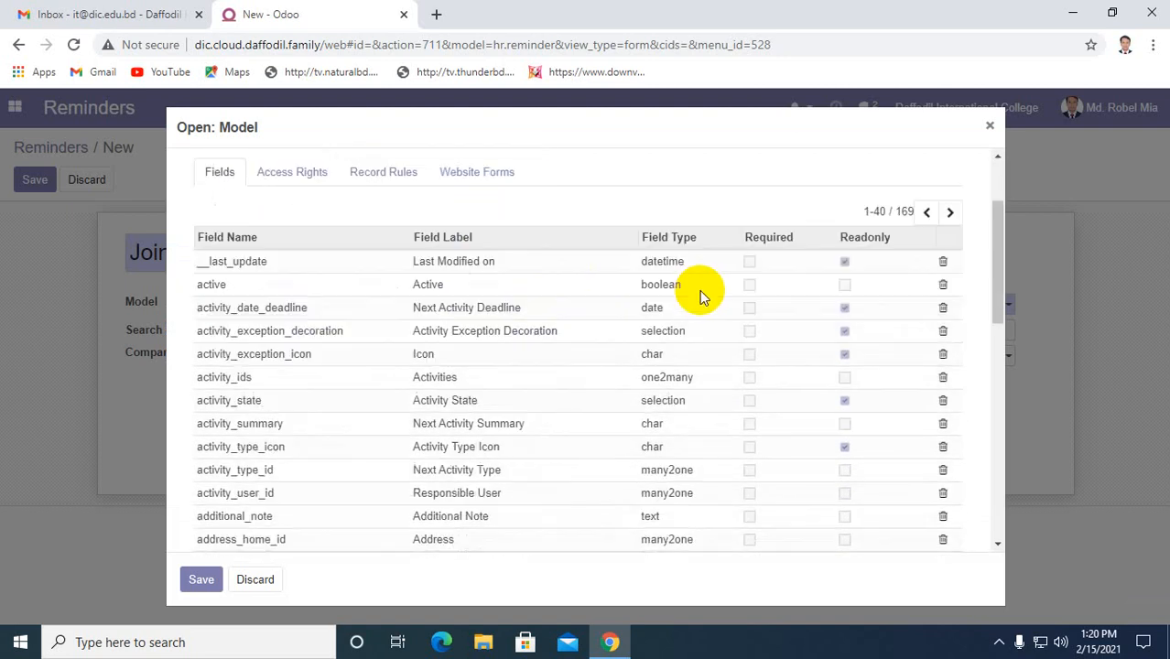
scroll(397, 418, "down", 2)
scroll(275, 479, "up", 5)
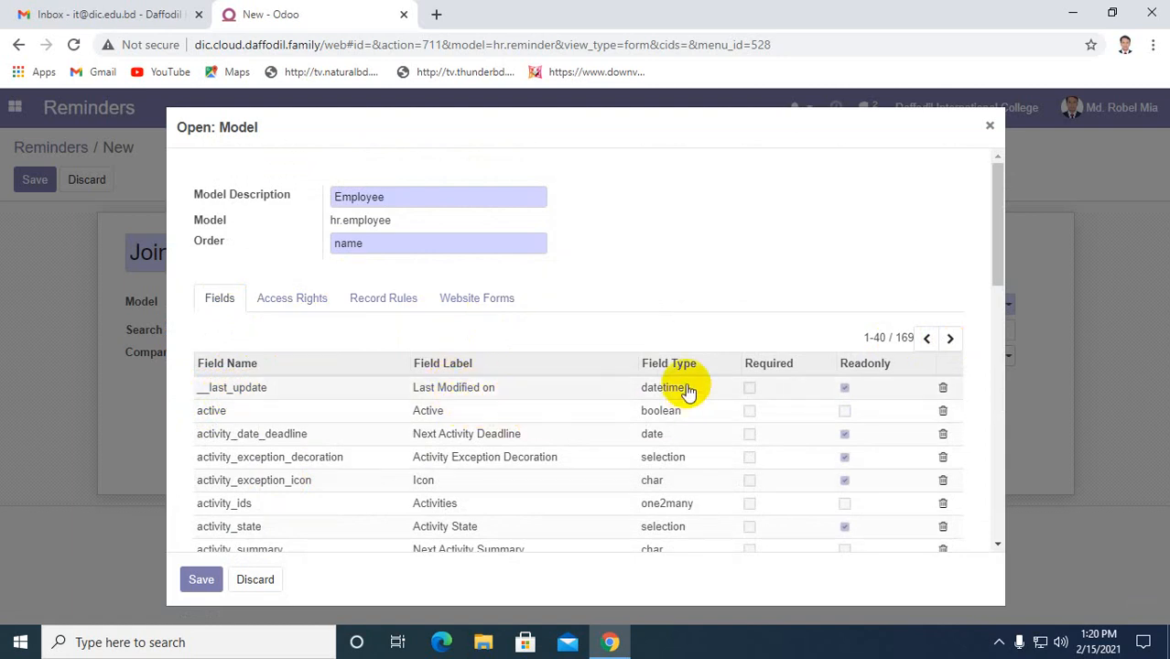
scroll(719, 366, "down", 6)
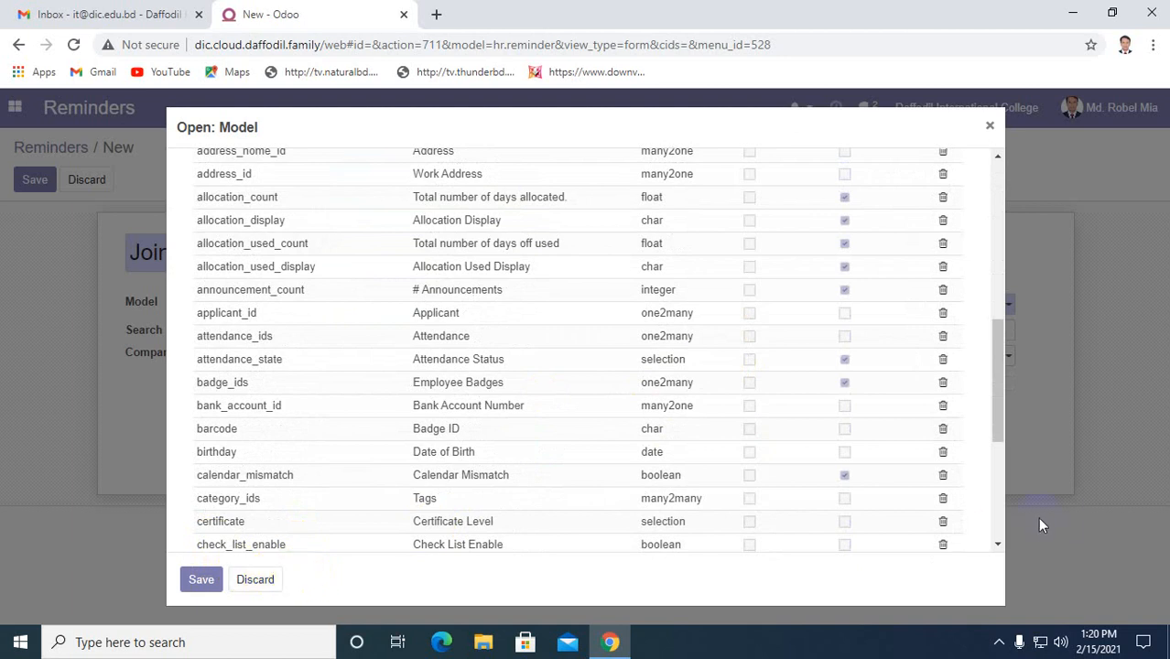
scroll(952, 522, "down", 4)
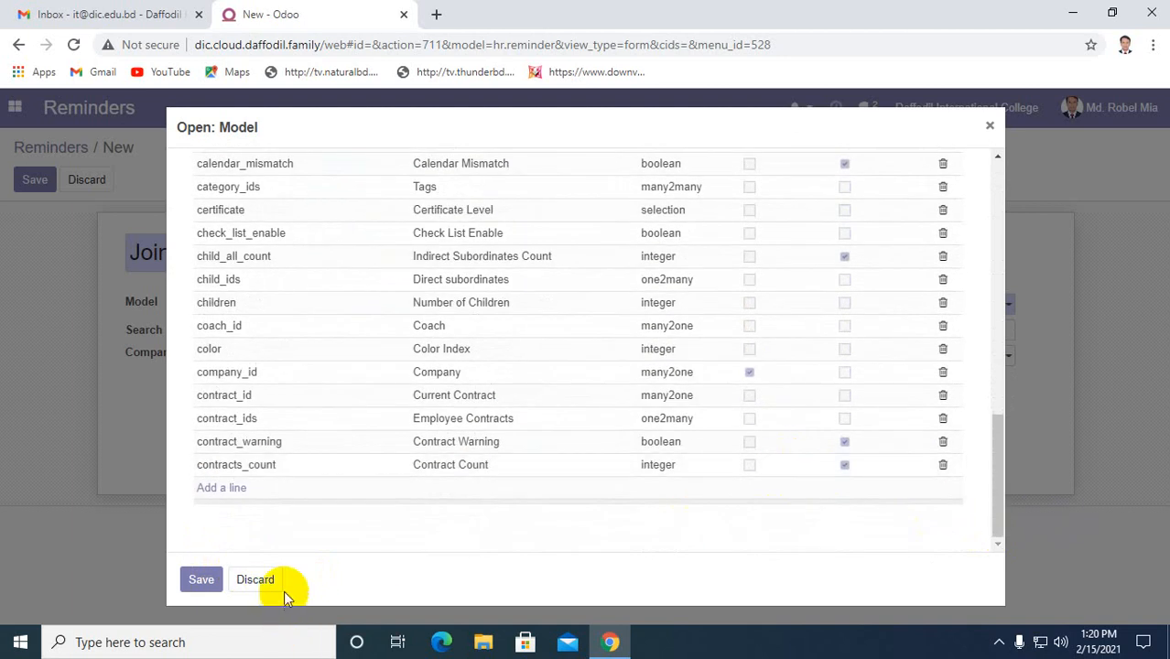
left_click(260, 580)
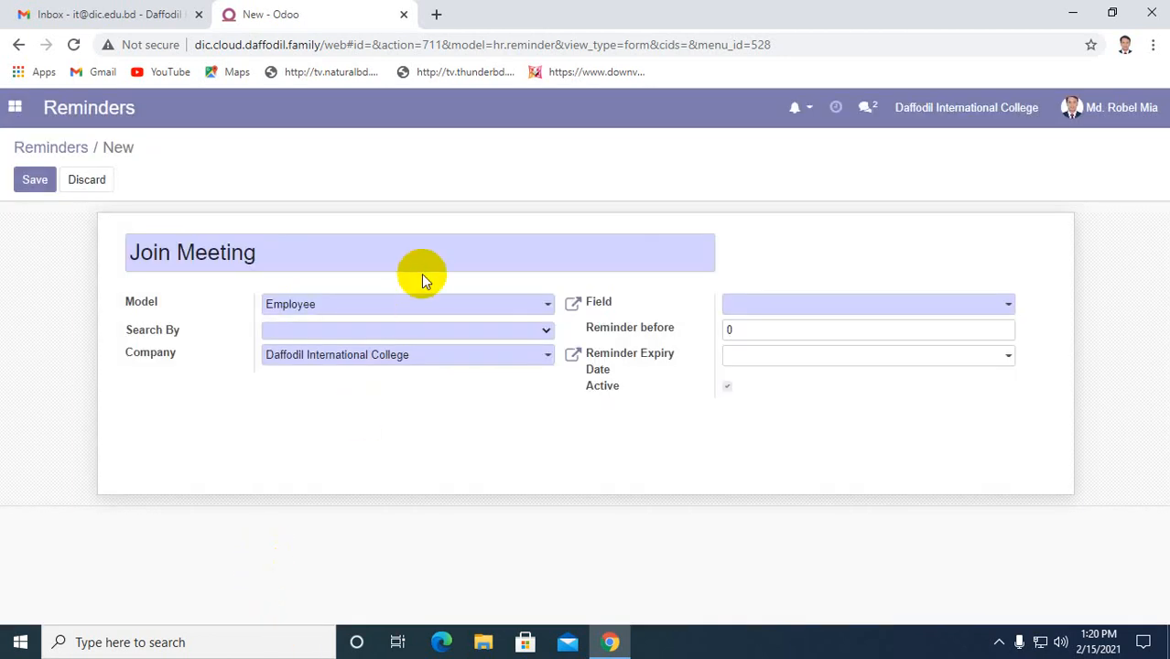
Change the reminder's model to Applicant
left_click(422, 309)
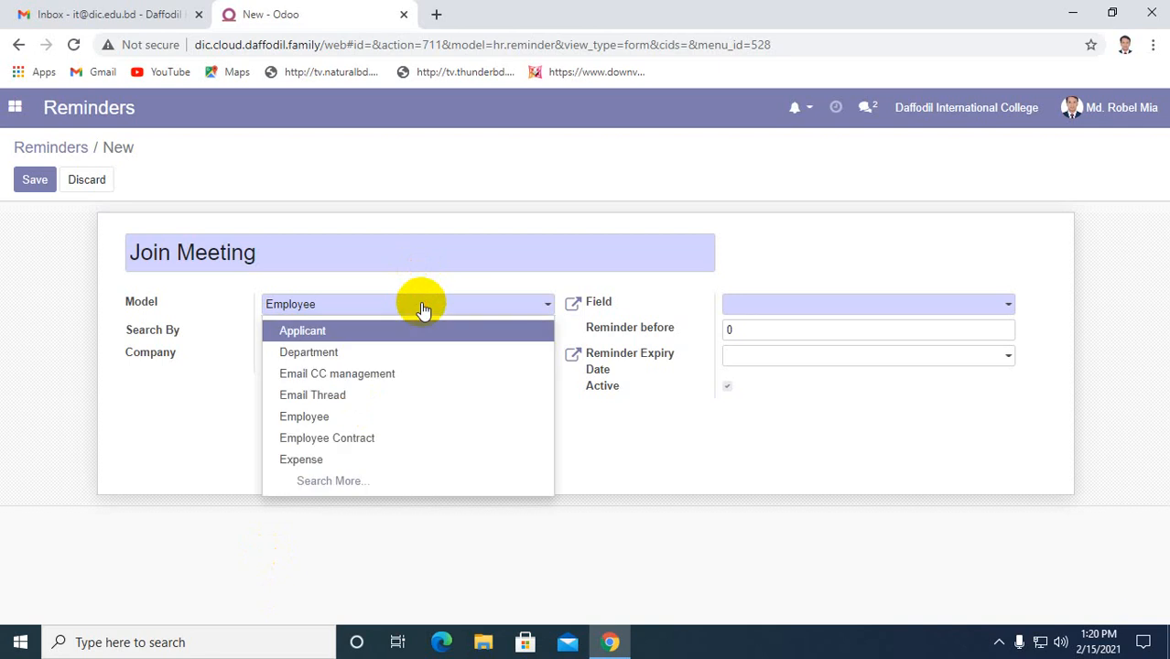
left_click(394, 329)
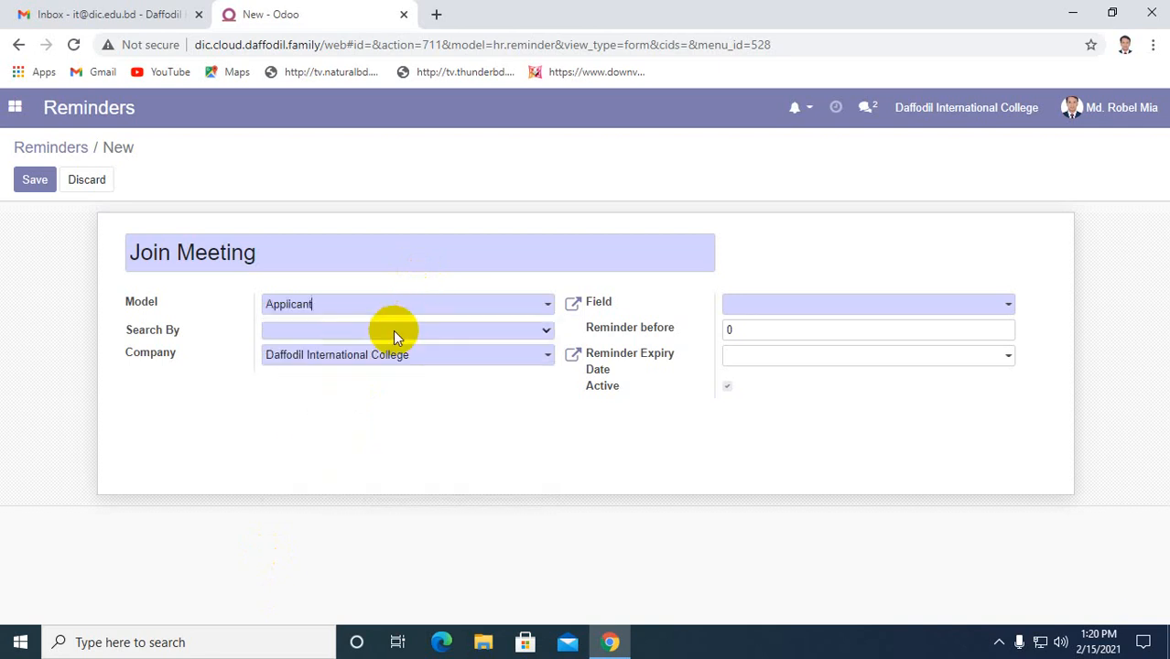
Examine the Applicant model's fields, access rights, record rules and website form settings, and close its details without saving
left_click(573, 304)
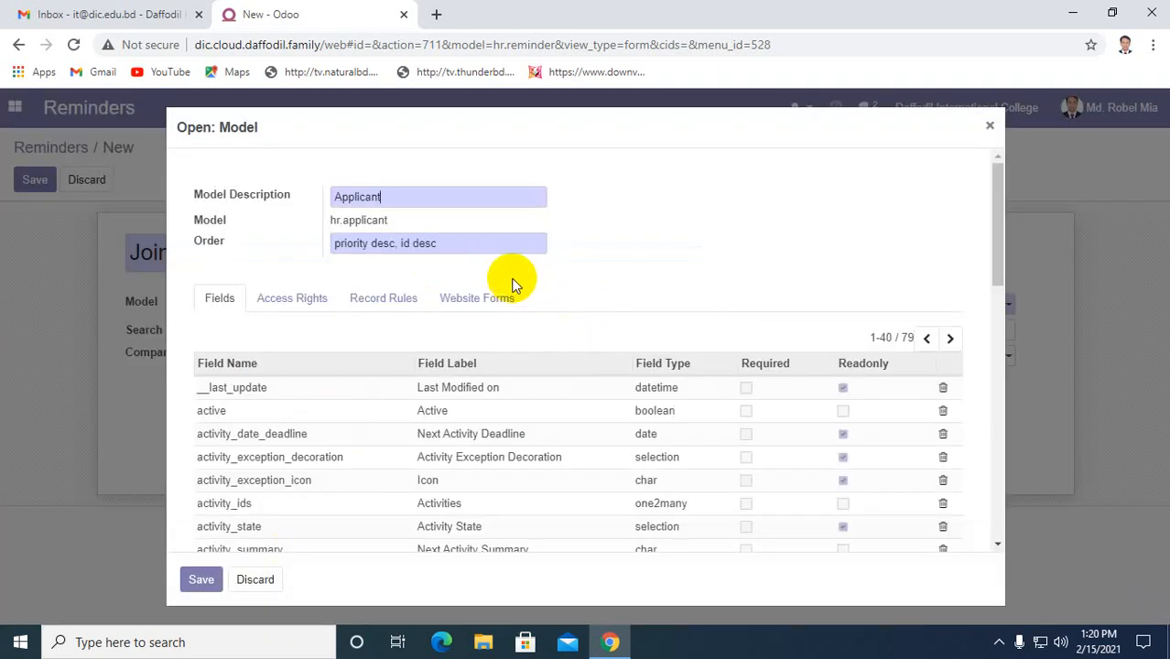
scroll(896, 321, "down", 1)
scroll(893, 320, "down", 2)
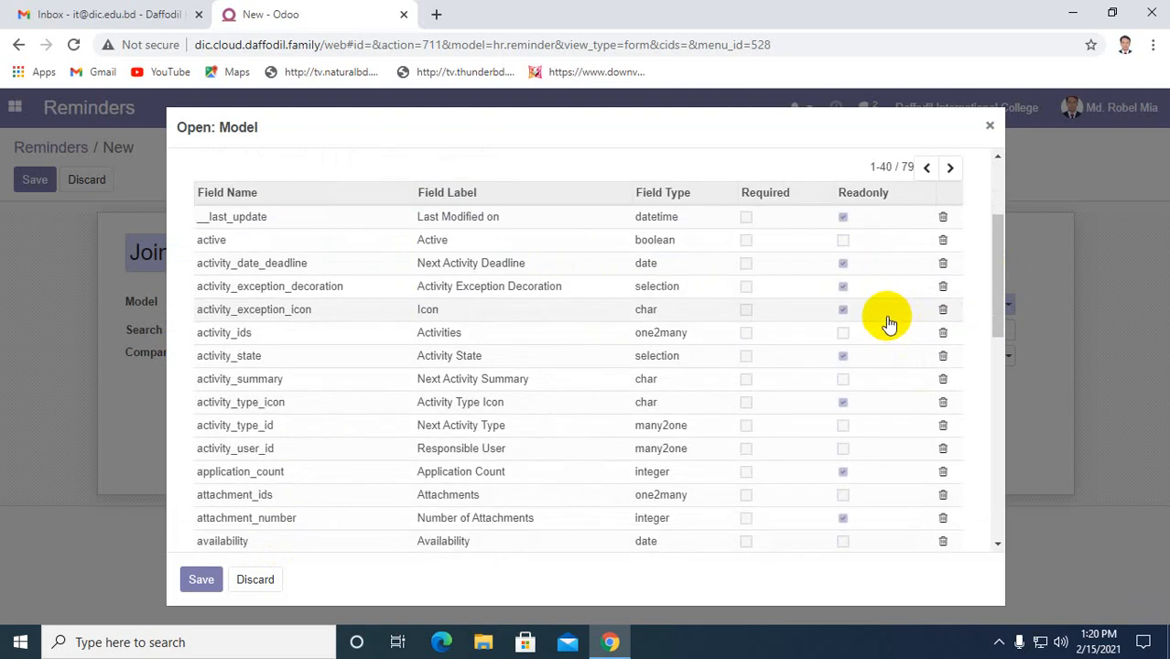
scroll(875, 321, "up", 3)
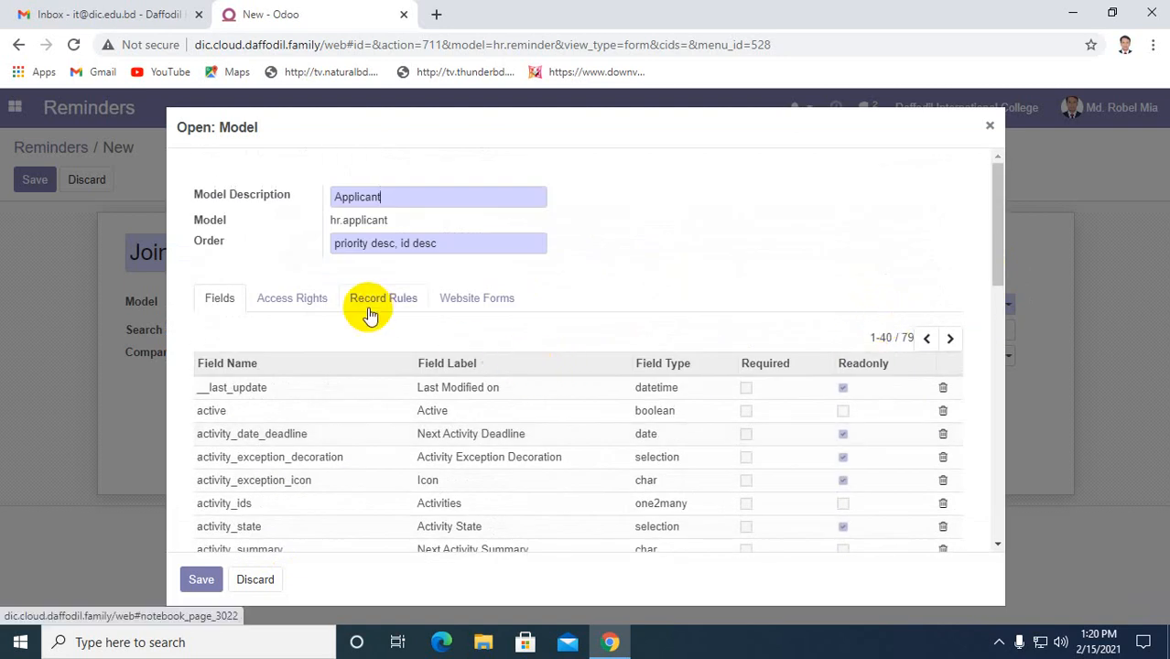
scroll(513, 339, "down", 1)
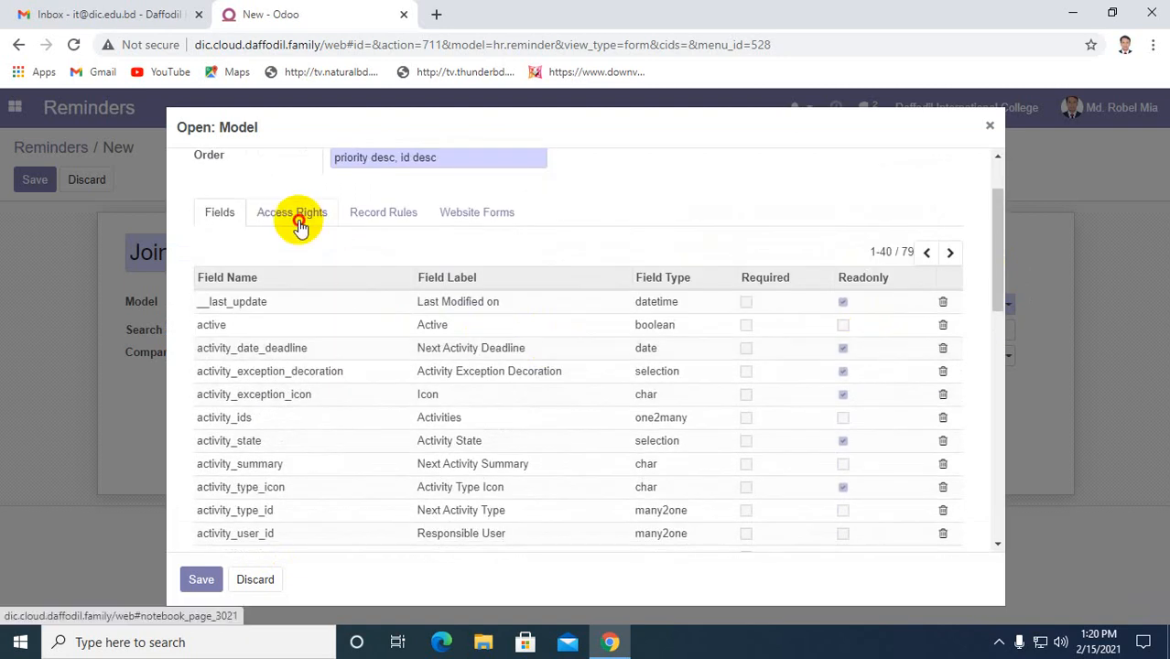
left_click(300, 227)
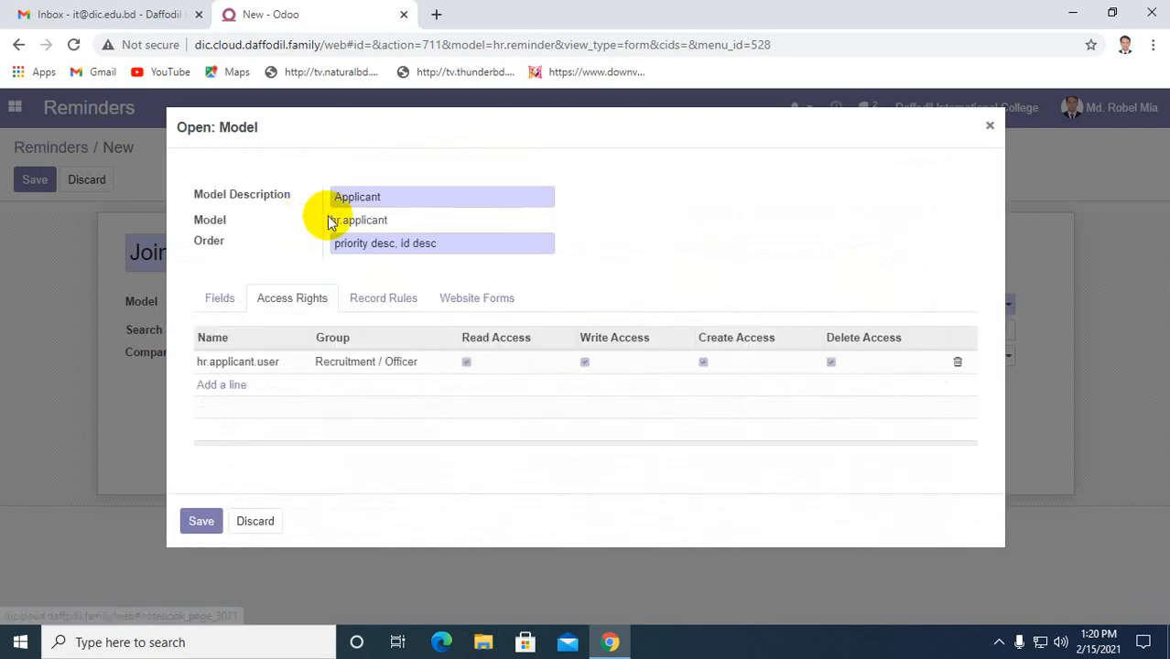
left_click(385, 305)
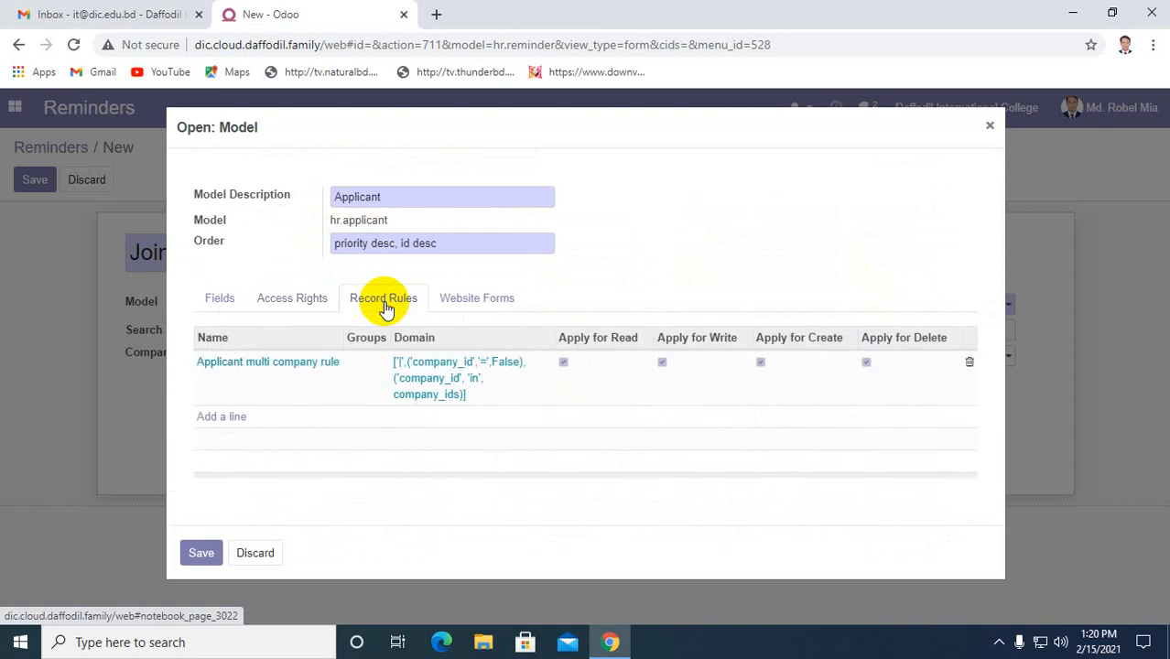
left_click(502, 305)
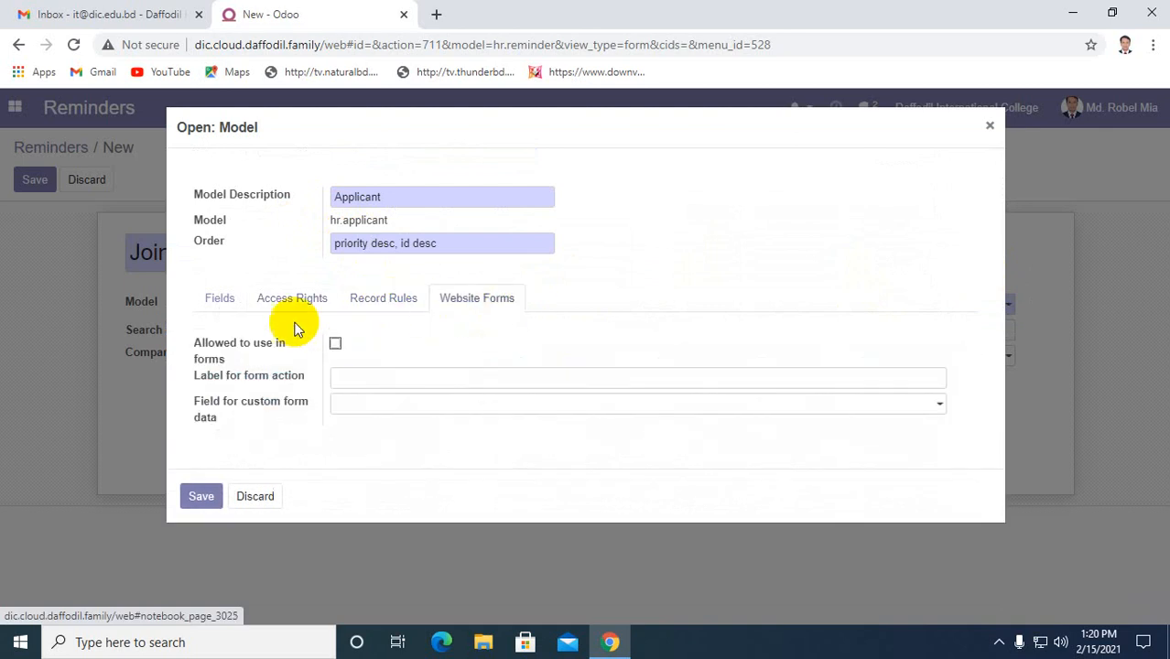
left_click(222, 300)
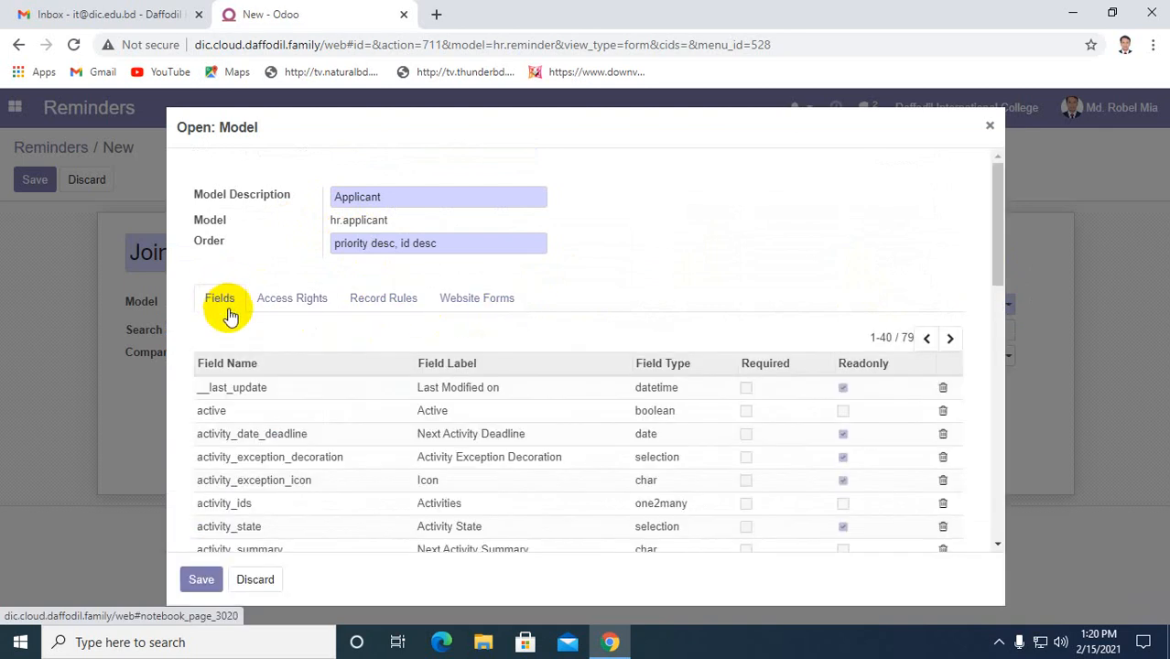
left_click(989, 126)
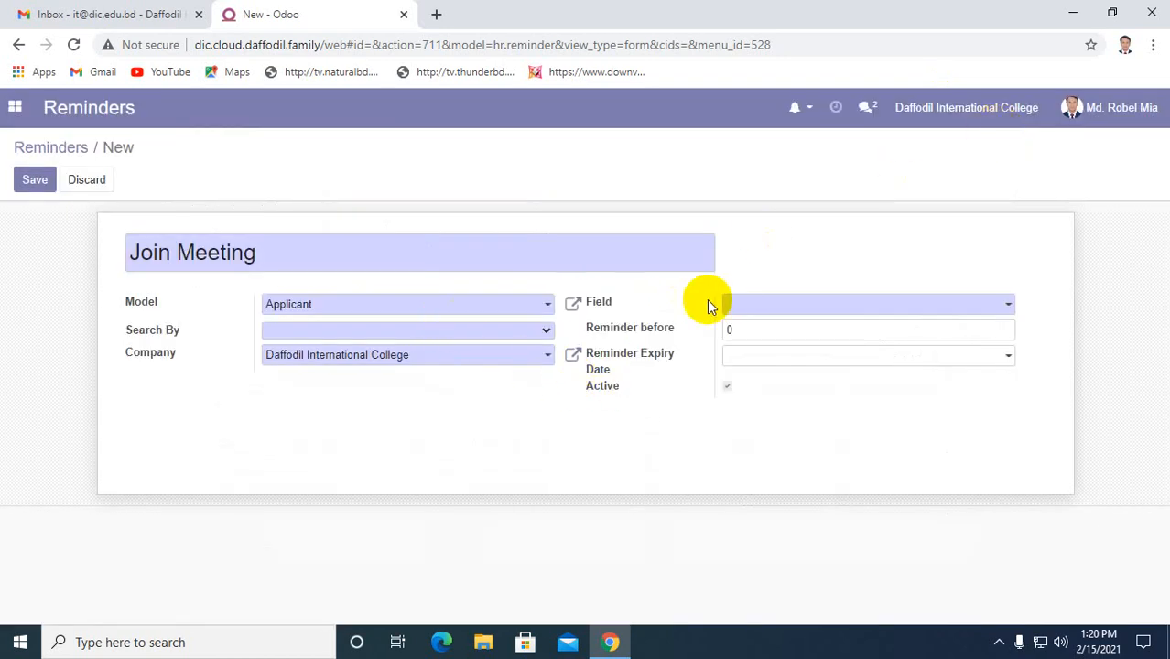
Check the field choices offered for the Applicant model and look at its model details once more
left_click(764, 309)
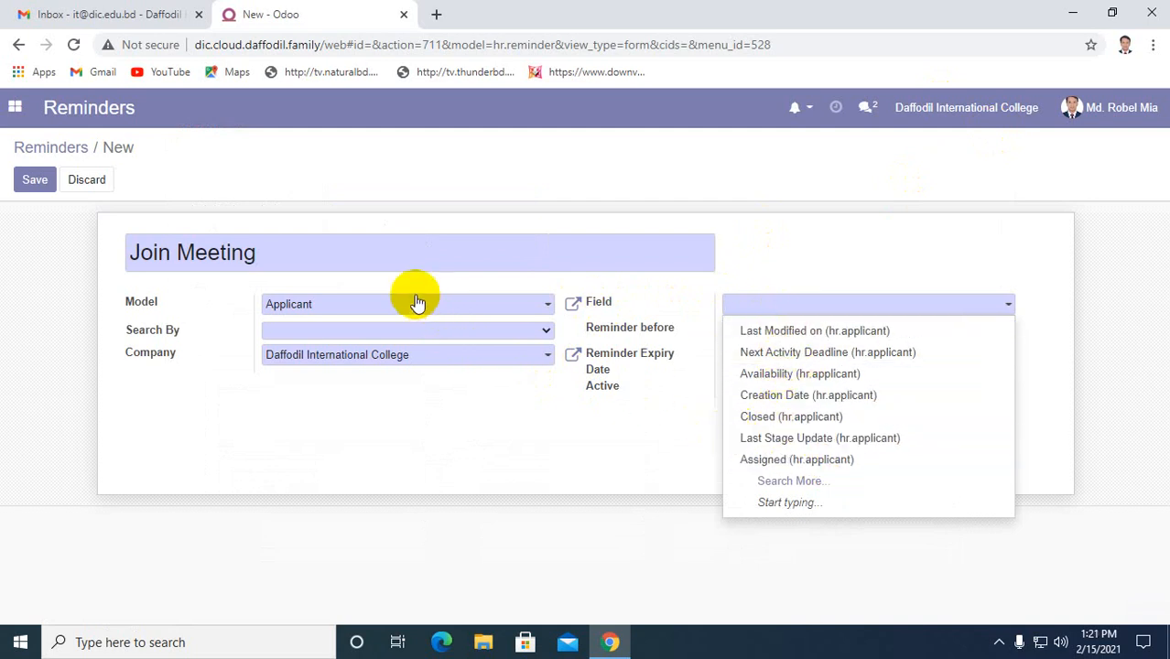
left_click(572, 309)
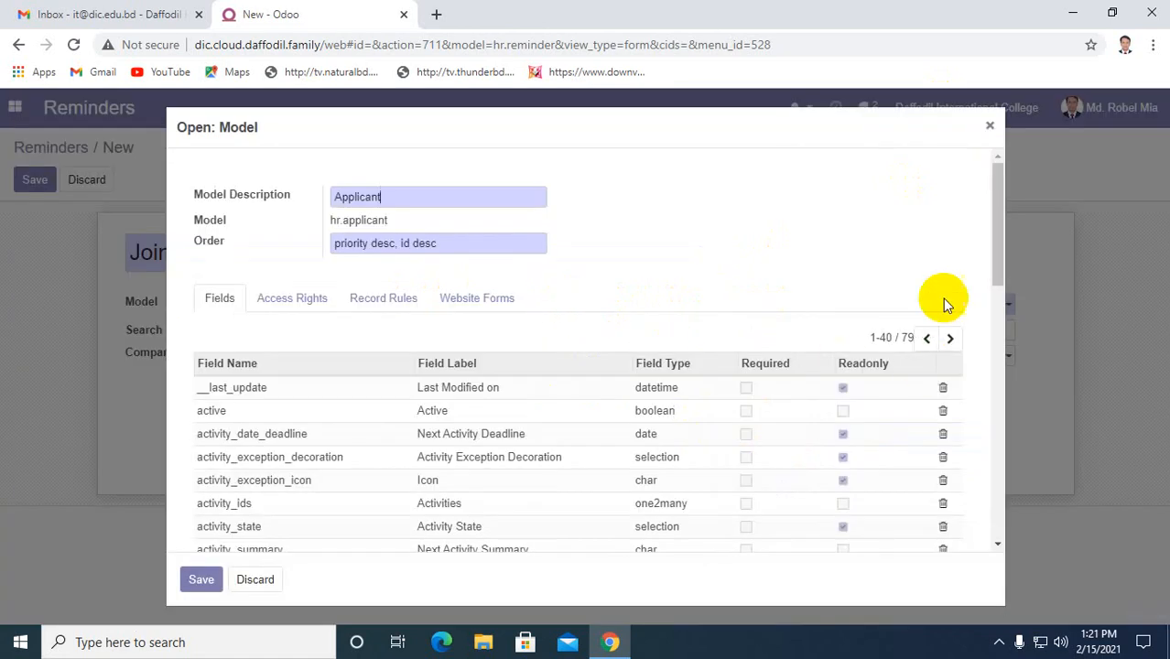
left_click(989, 125)
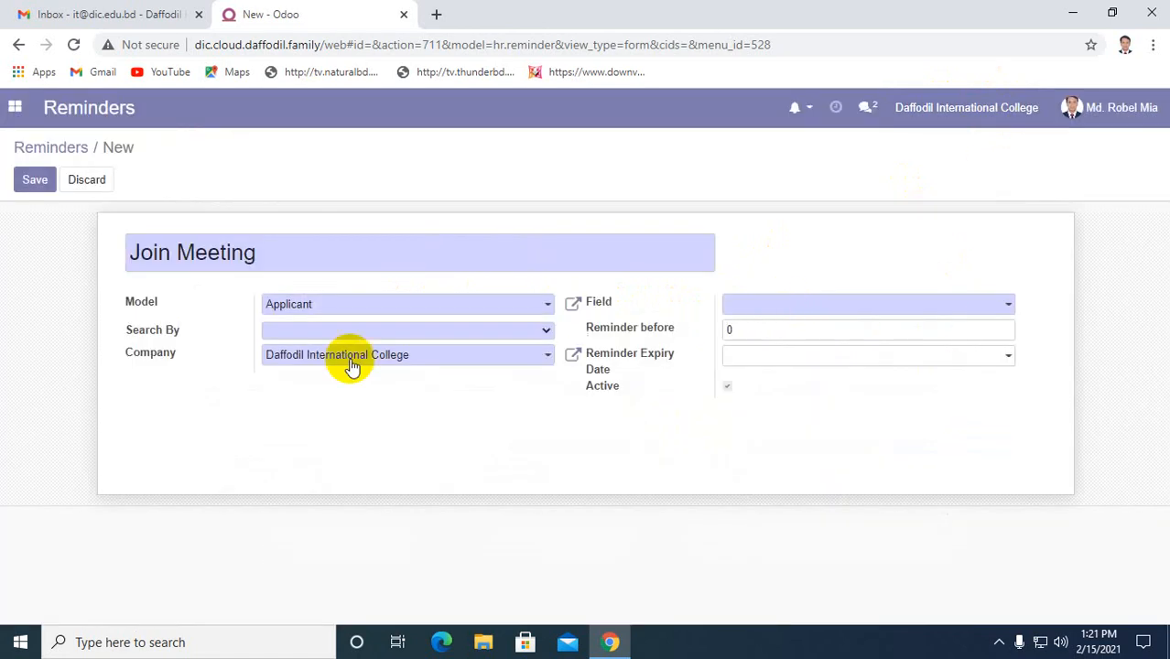
Switch the reminder's model to Employee and check the field choices offered for it
left_click(363, 307)
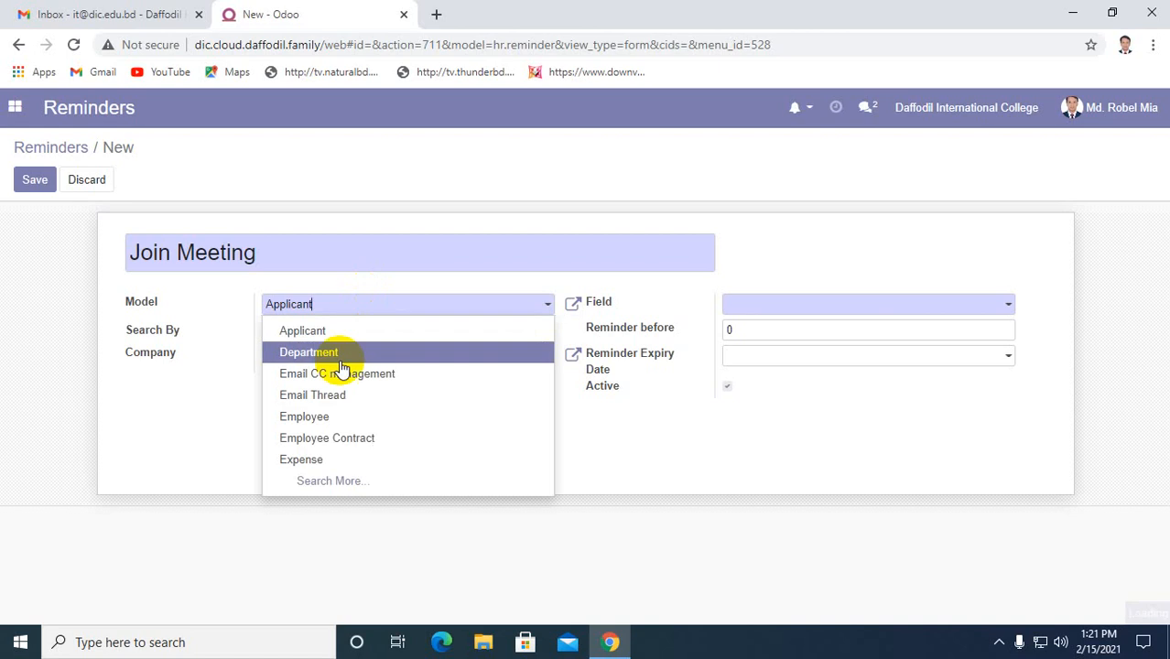
left_click(328, 417)
left_click(776, 316)
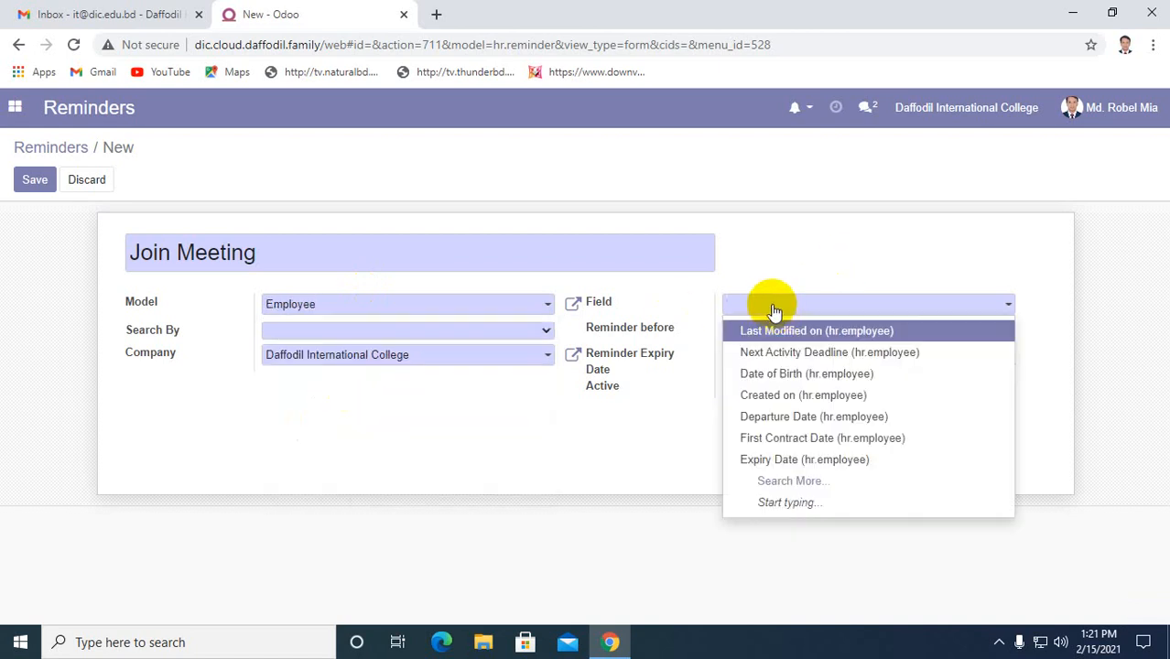
Change the reminder's model to Department and check which date fields it offers
left_click(469, 304)
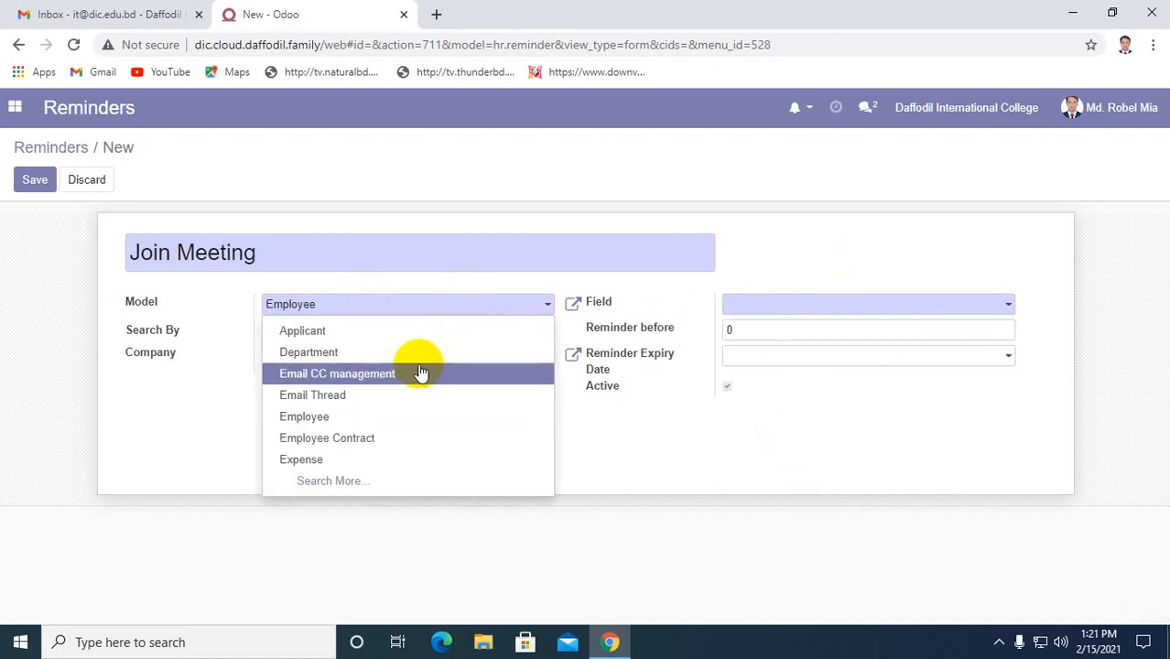
left_click(378, 355)
left_click(744, 302)
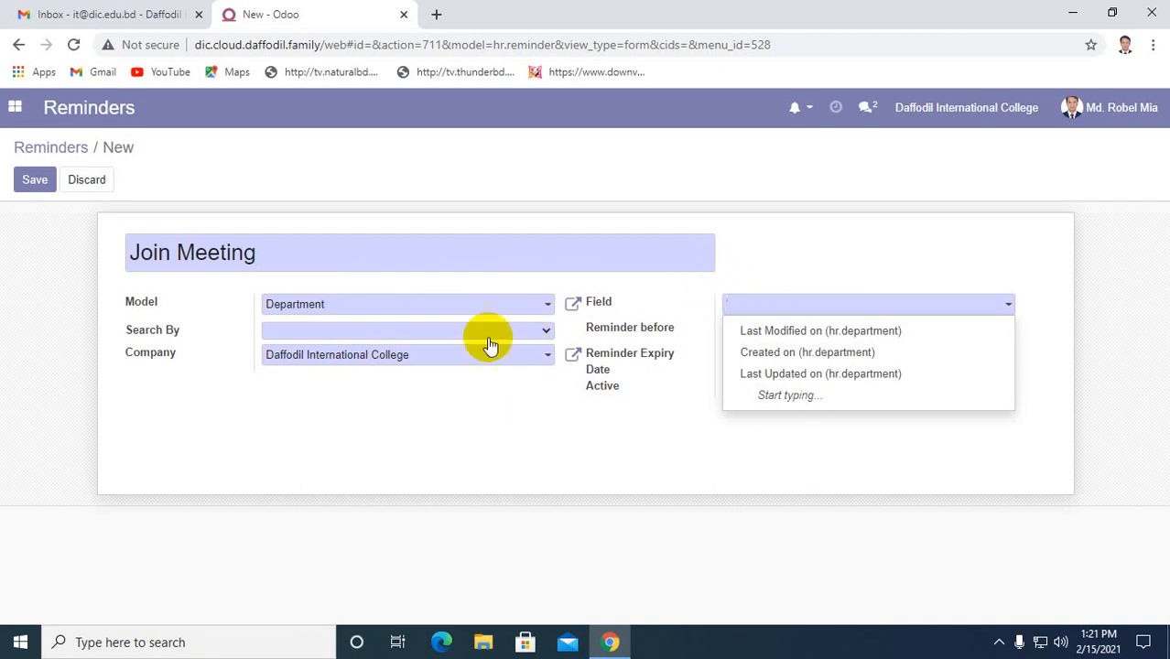
Set the reminder to search by Today and choose Created on (hr.department) as its field
left_click(330, 333)
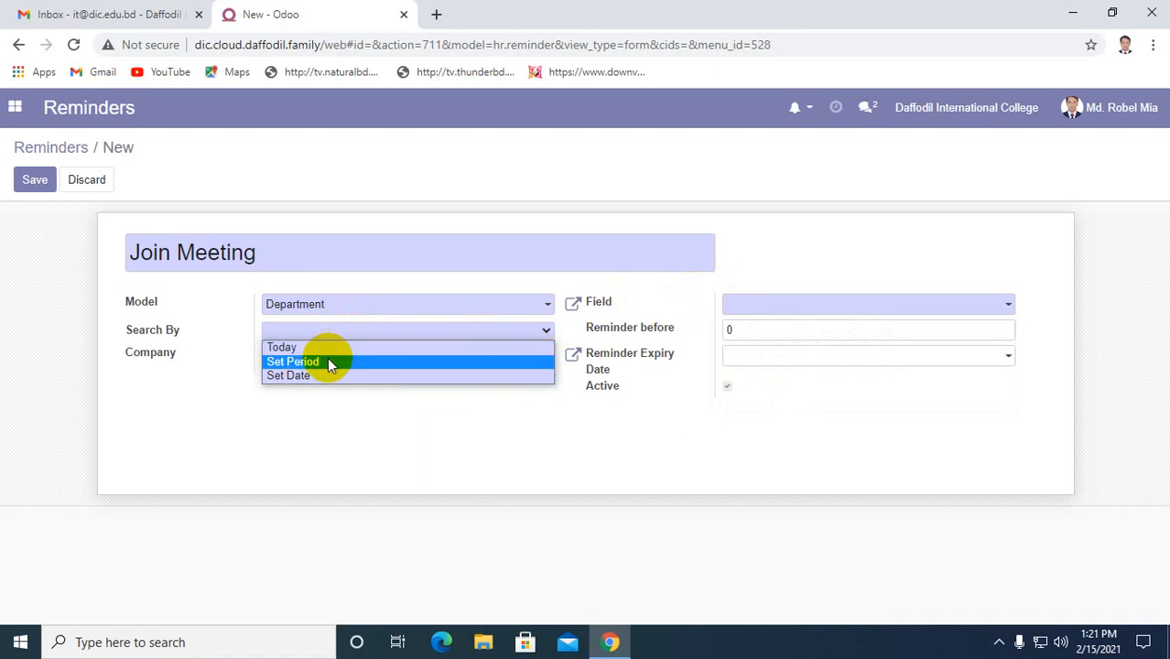
left_click(331, 347)
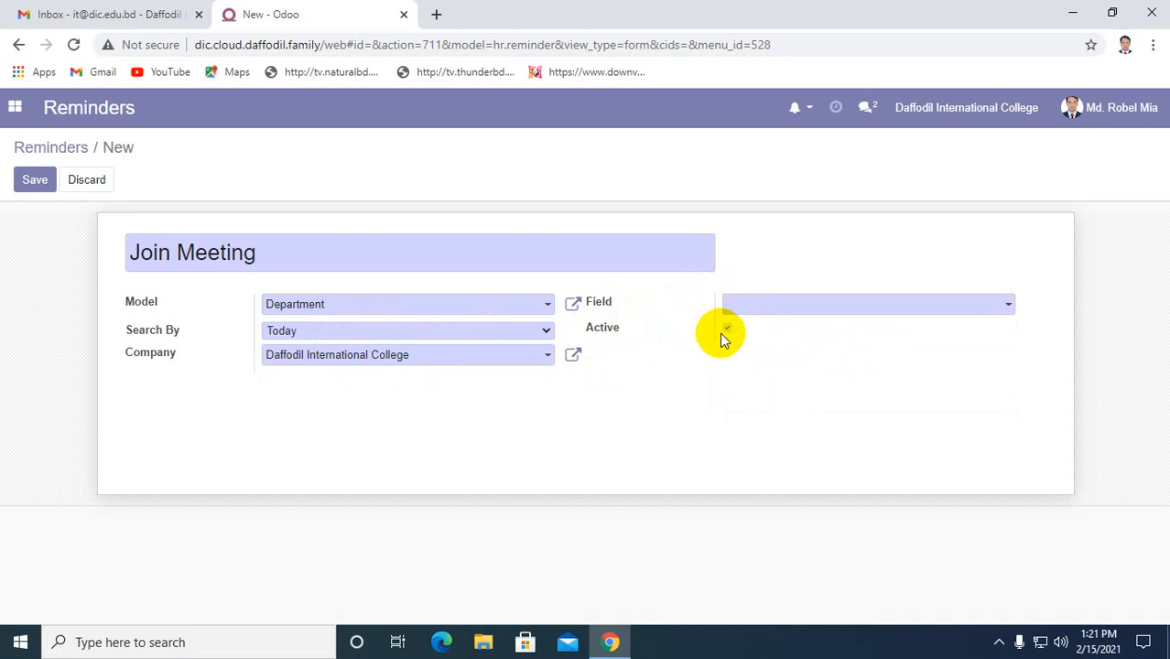
left_click(743, 305)
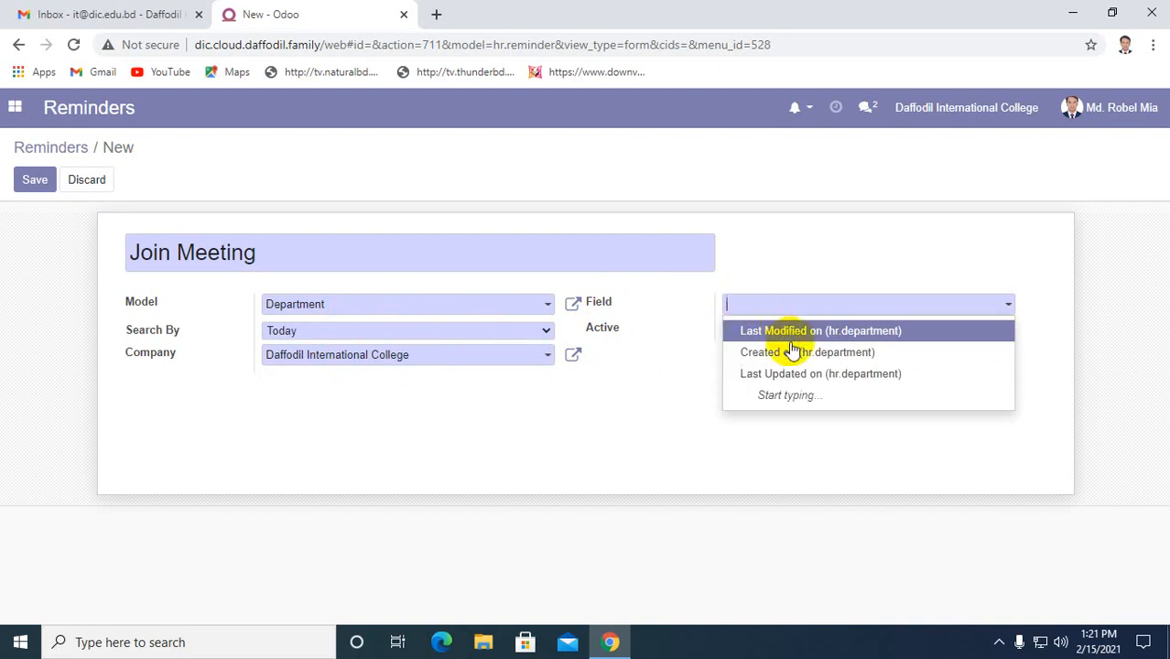
left_click(795, 354)
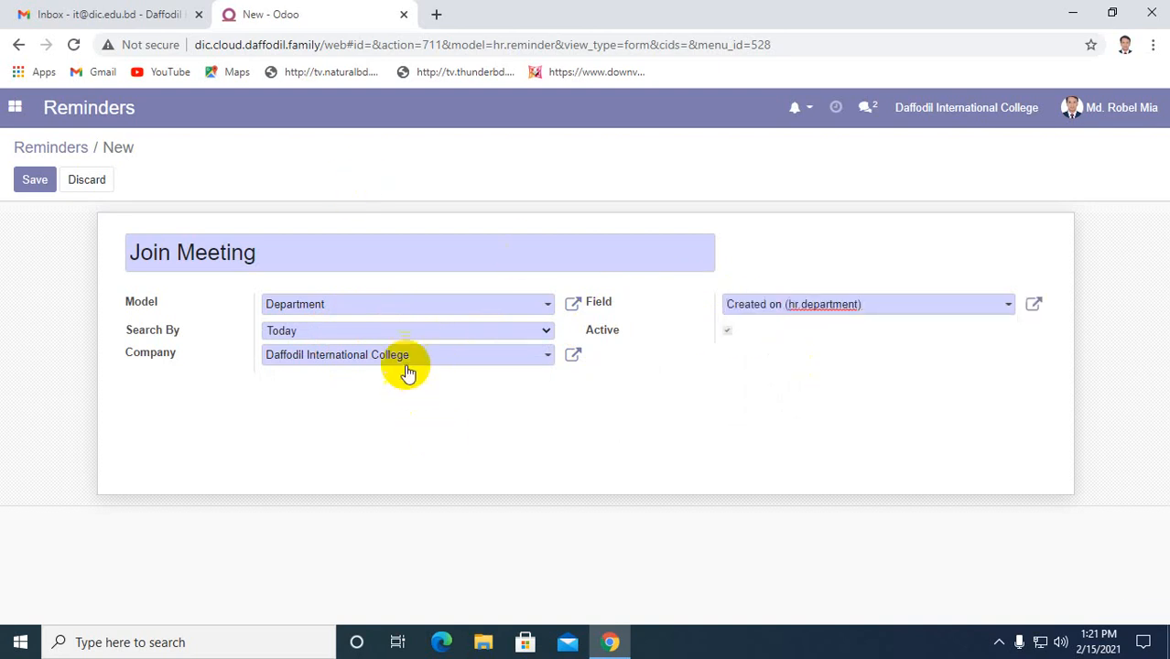
Change the search criterion to Set Period, with start date 02/16/2021 and end date 02/18/2021
left_click(366, 330)
left_click(322, 364)
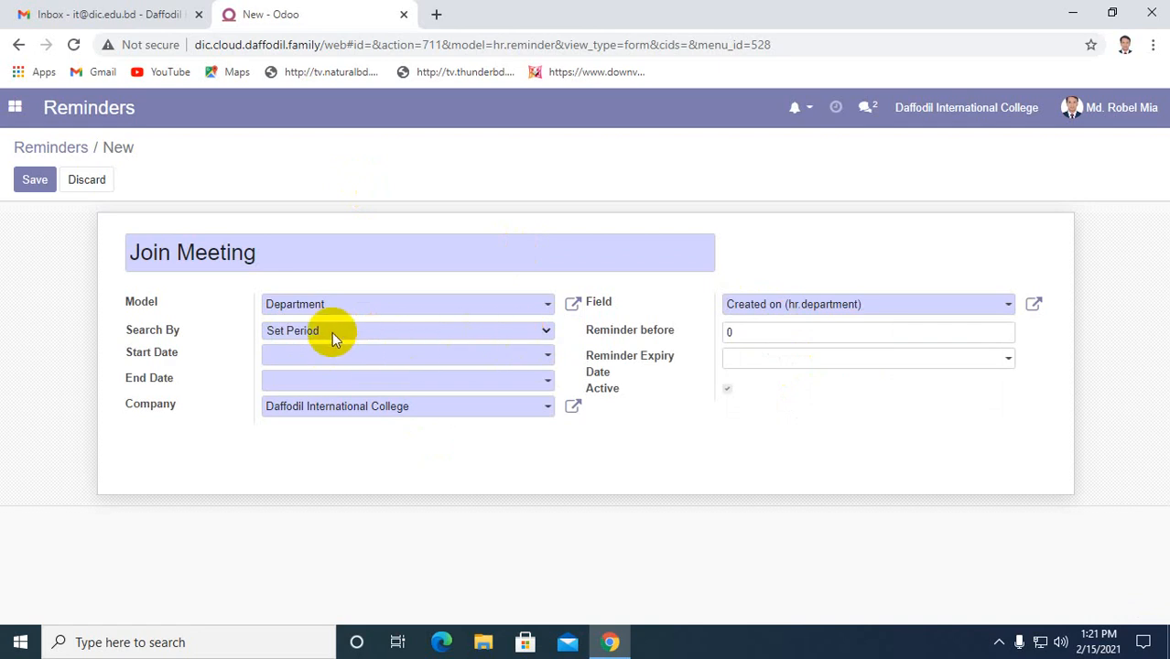
left_click(302, 361)
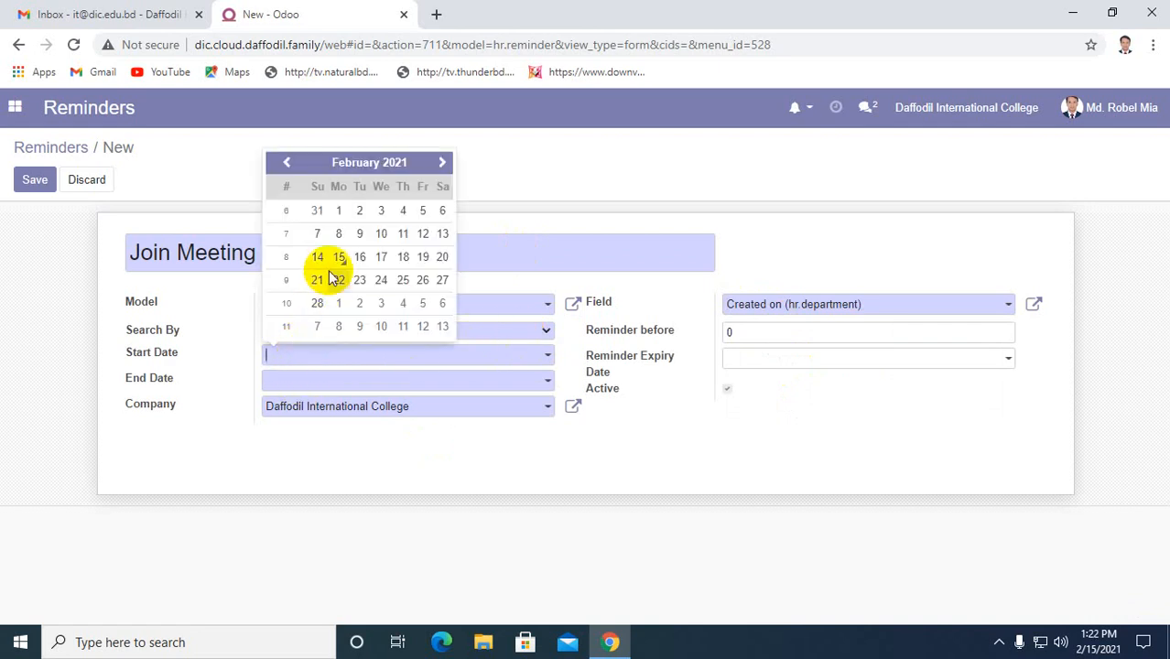
left_click(362, 259)
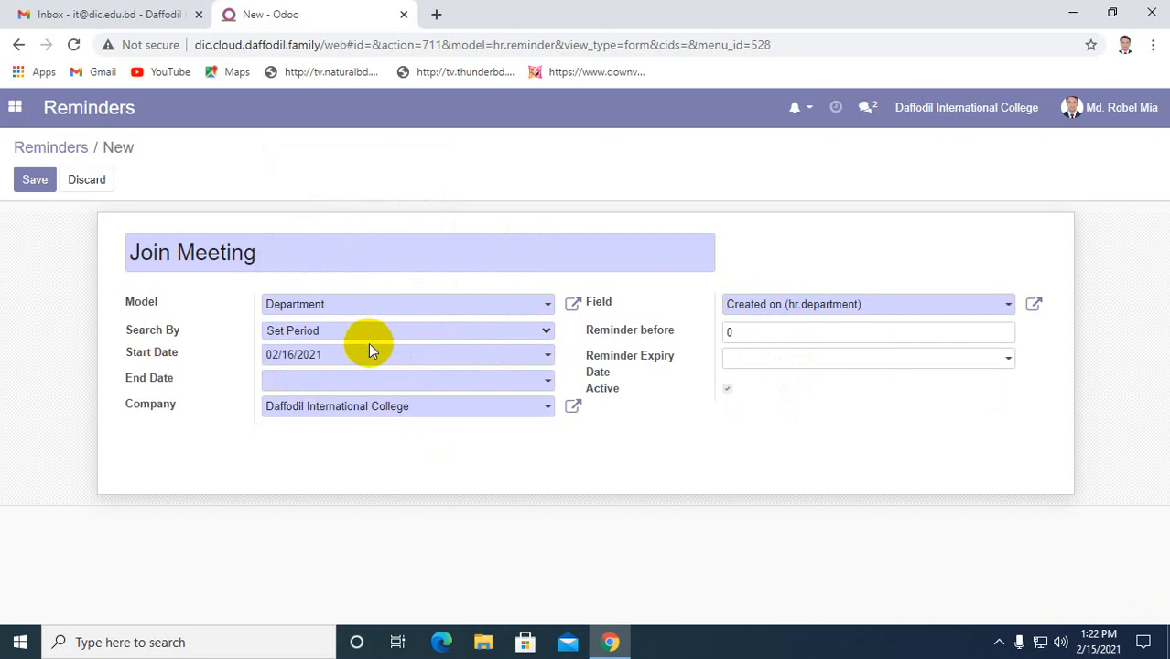
left_click(307, 381)
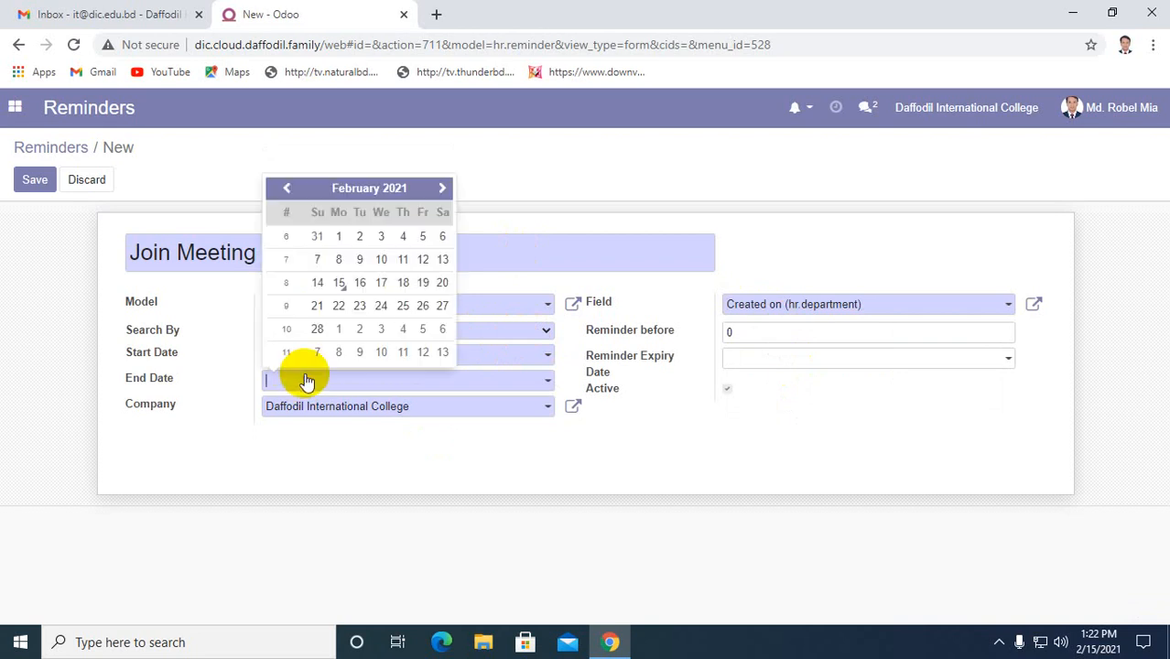
left_click(405, 283)
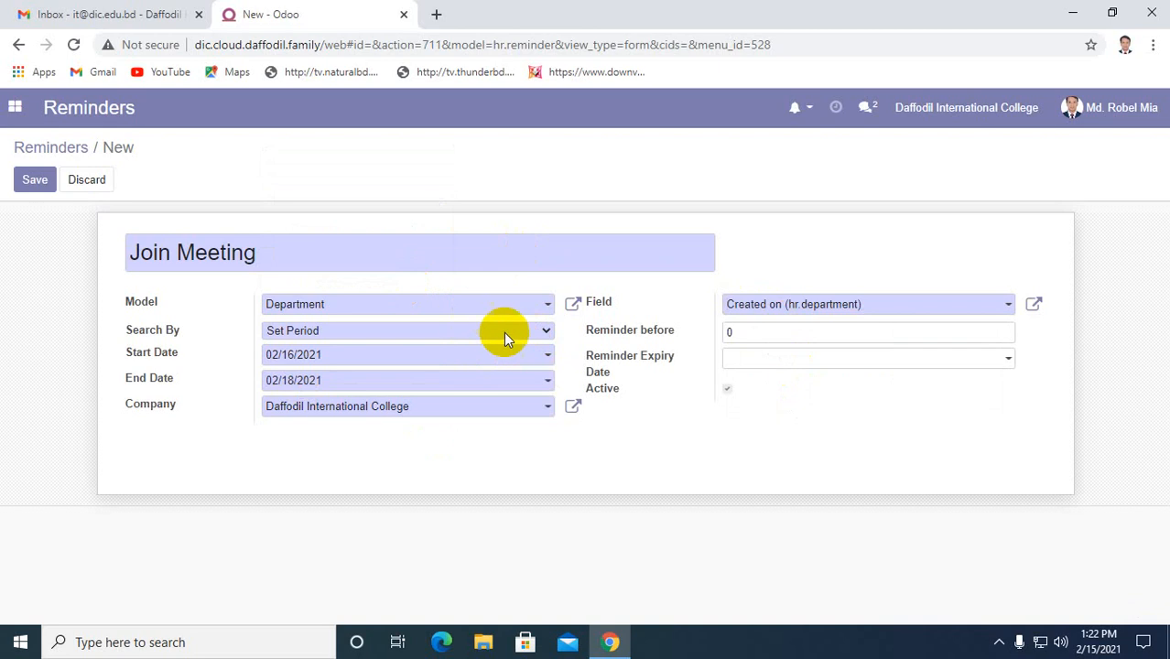
Set Reminder before to 1 and the reminder expiry date to 02/18/2021
left_click(736, 333)
left_click(680, 337)
left_click(747, 364)
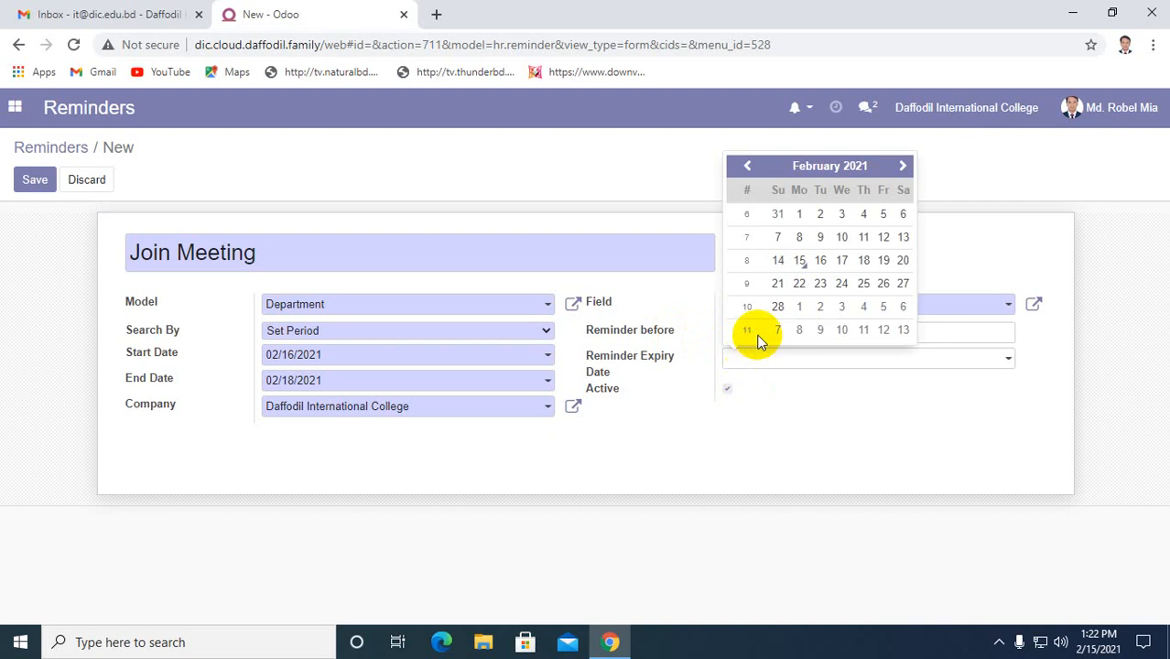
left_click(867, 265)
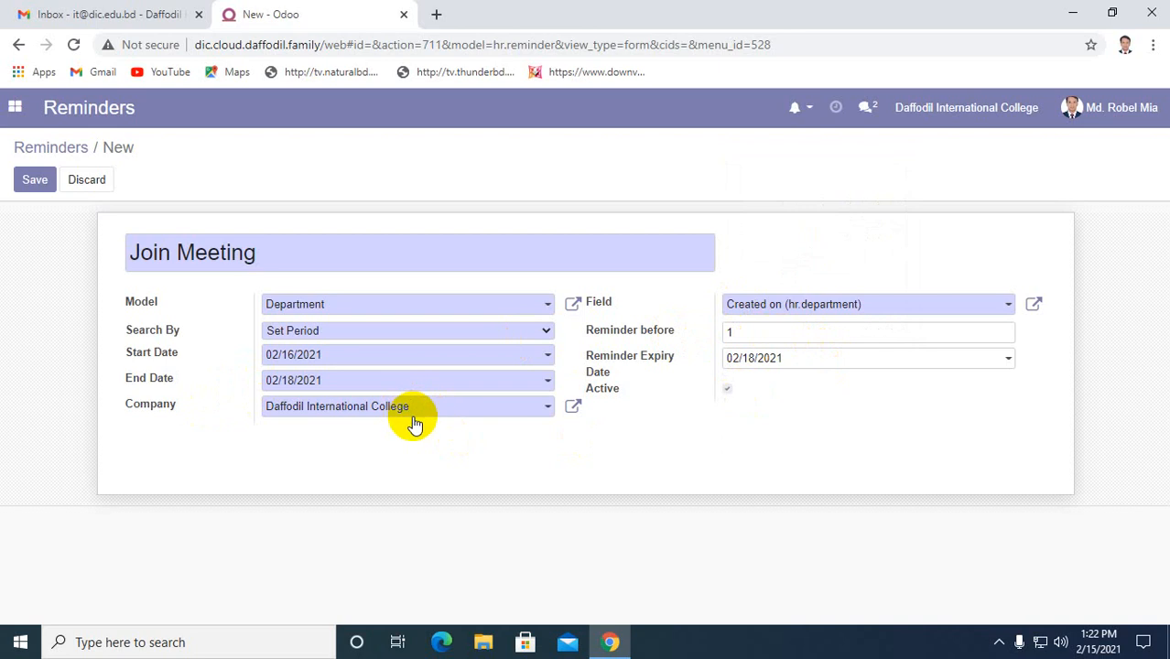
Save the Join Meeting reminder, return to the list of reminders and open the saved record
left_click(35, 183)
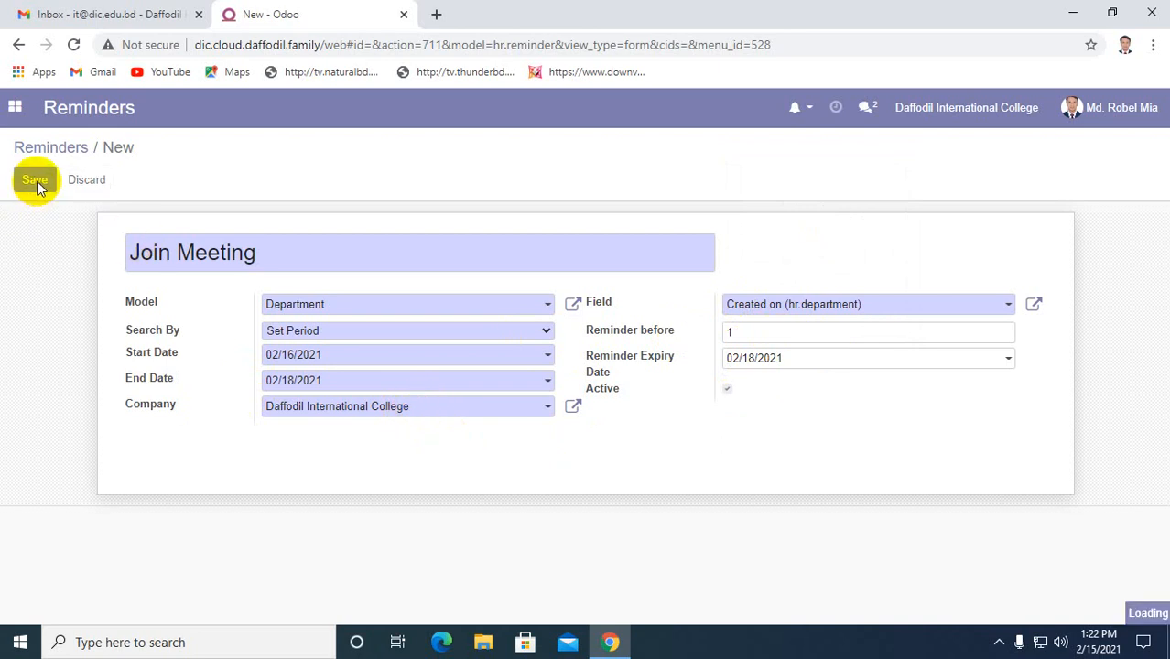
left_click(71, 150)
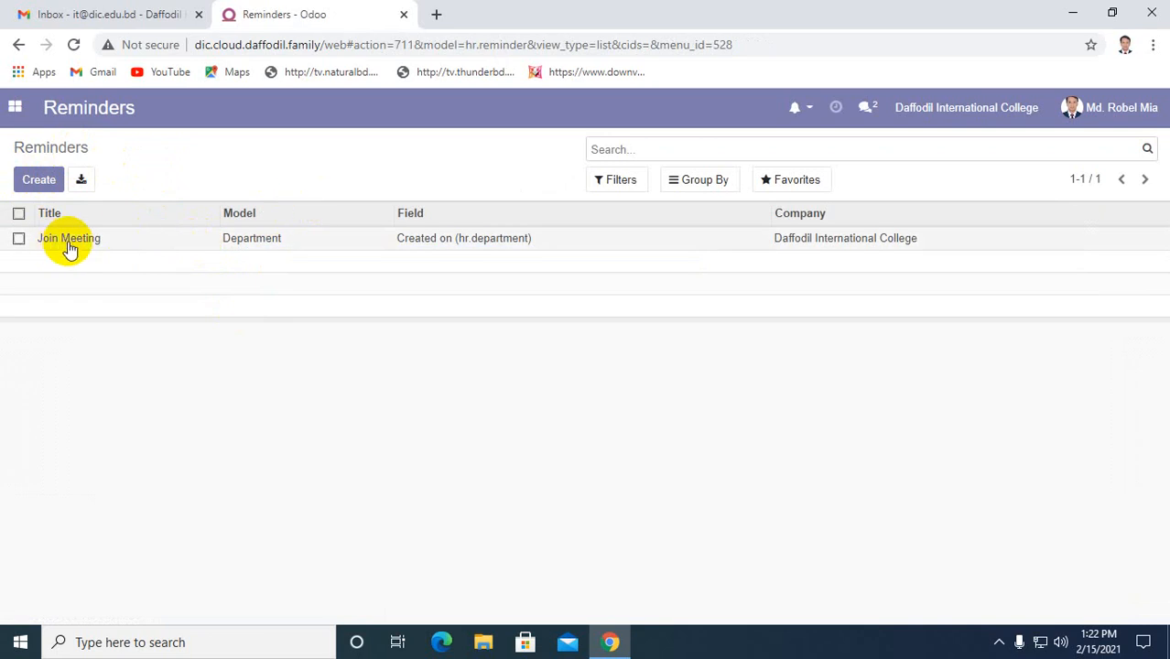
left_click(279, 240)
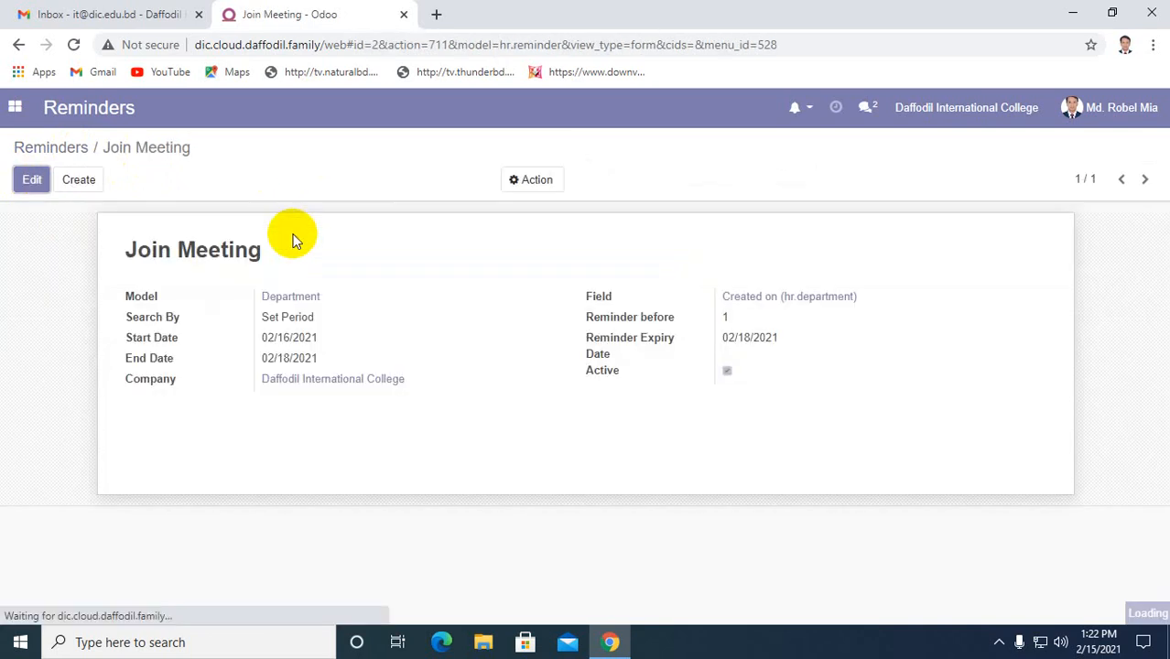